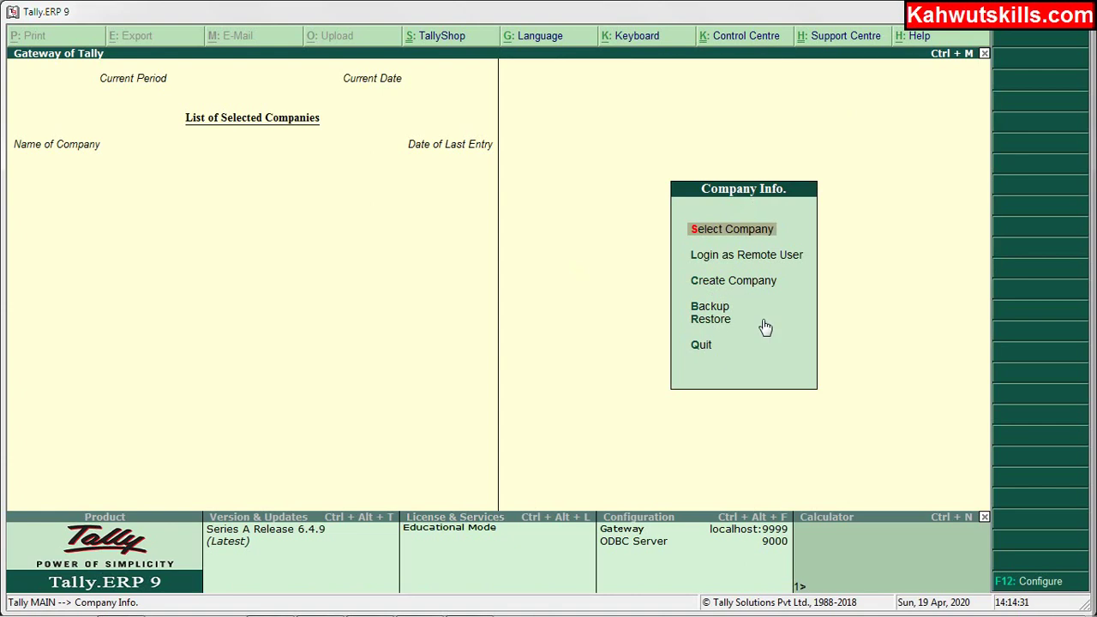
# Choose Create Company from the Company Info. menu to open the Company Creation form.
pyautogui.press('Down')
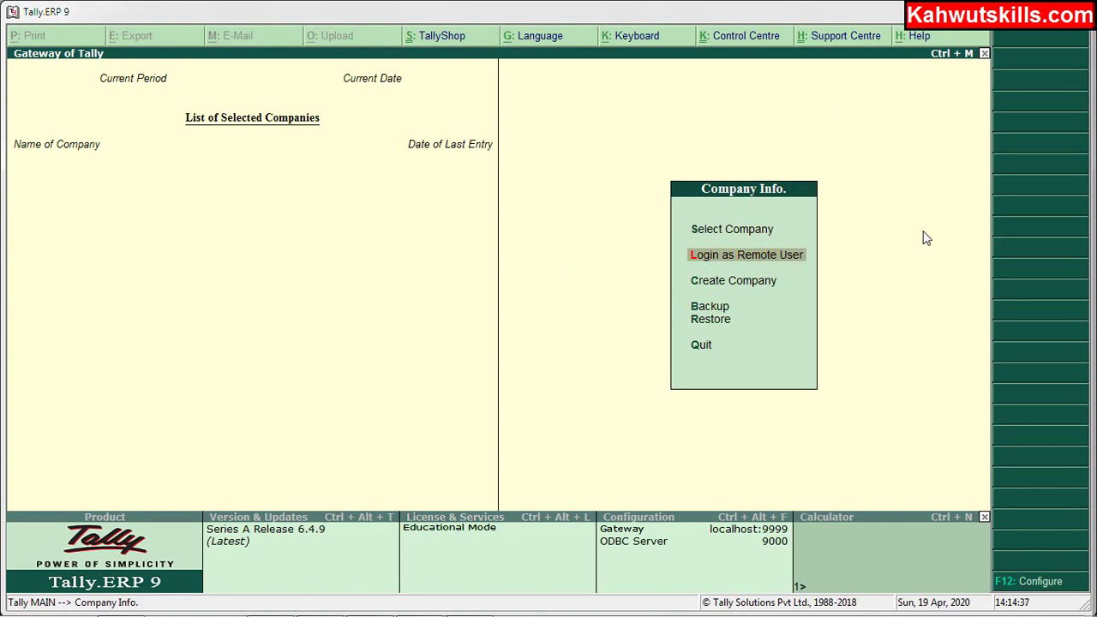
pyautogui.press('Down')
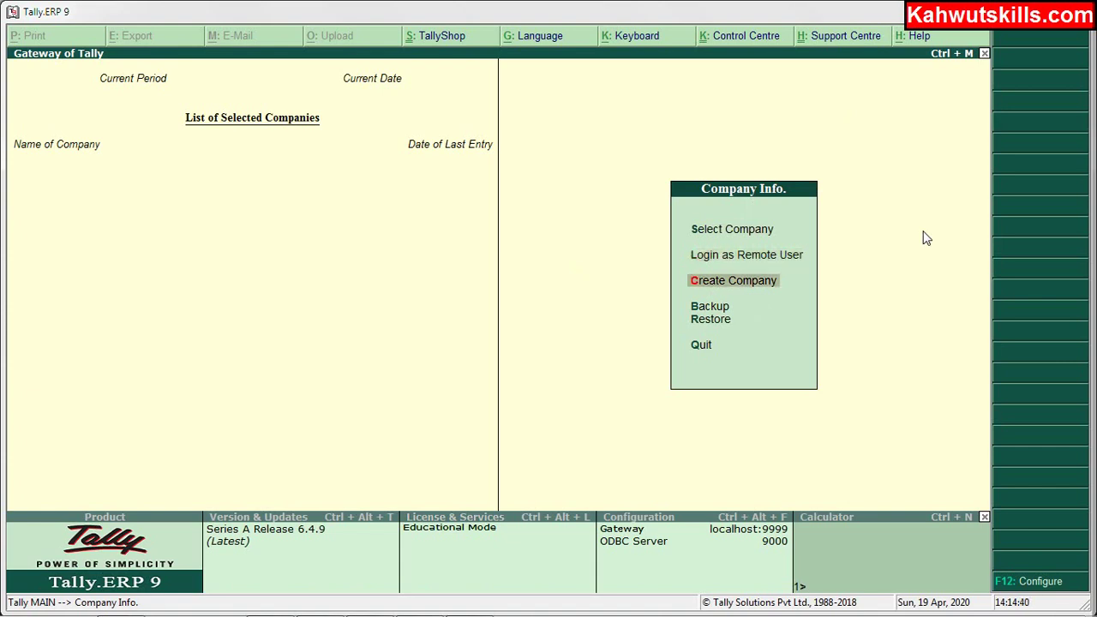
pyautogui.press('Down')
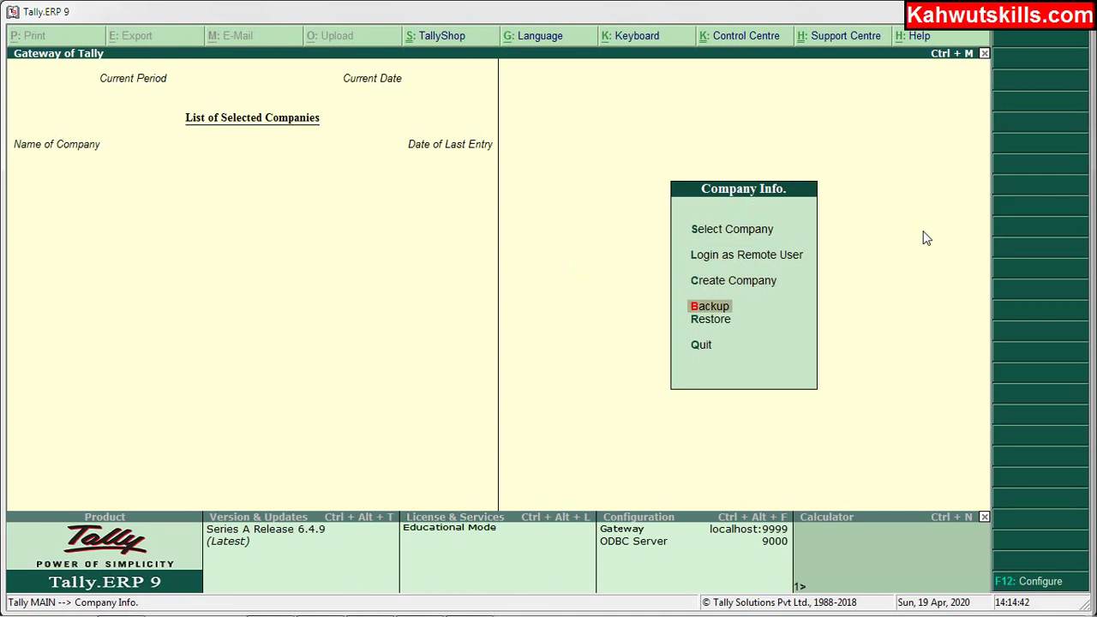
pyautogui.press('Down')
pyautogui.press('Down')
pyautogui.press('Down')
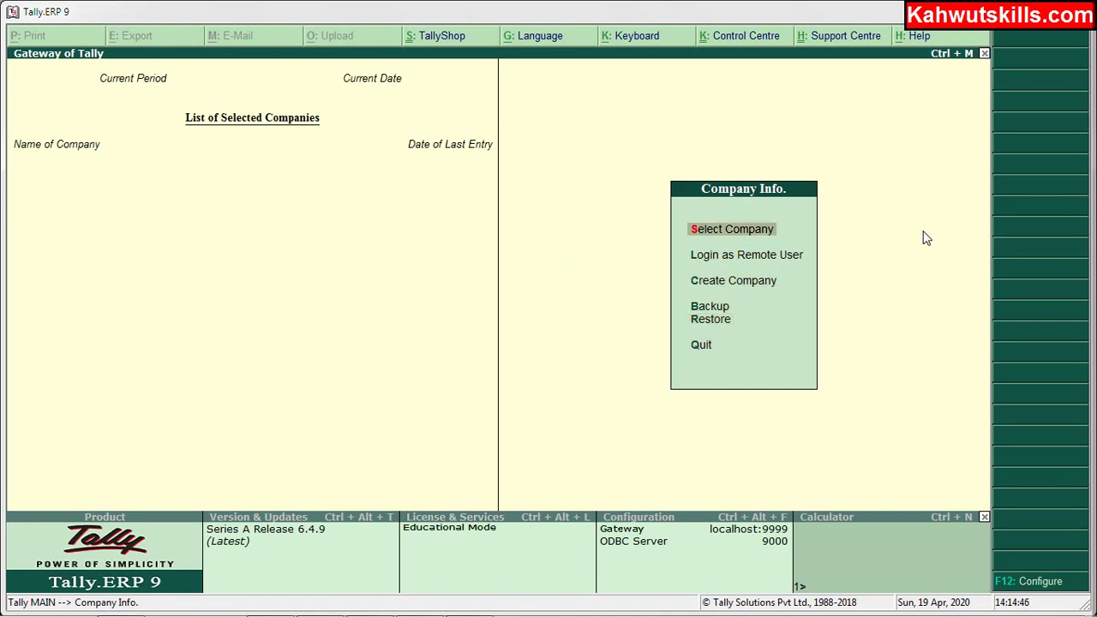
pyautogui.press('Down')
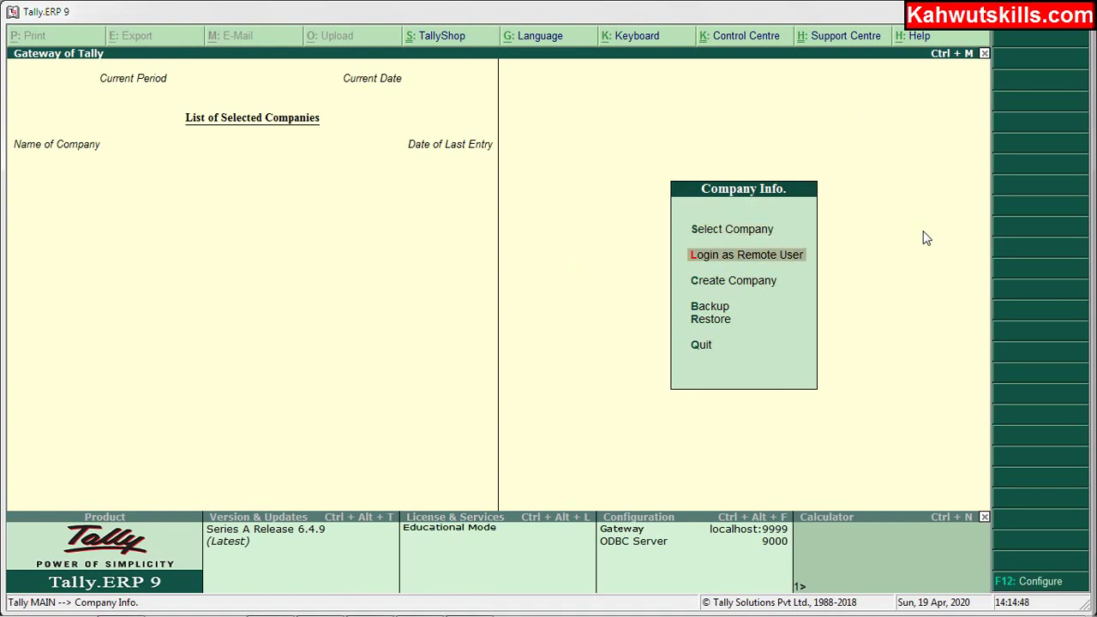
pyautogui.press('Down')
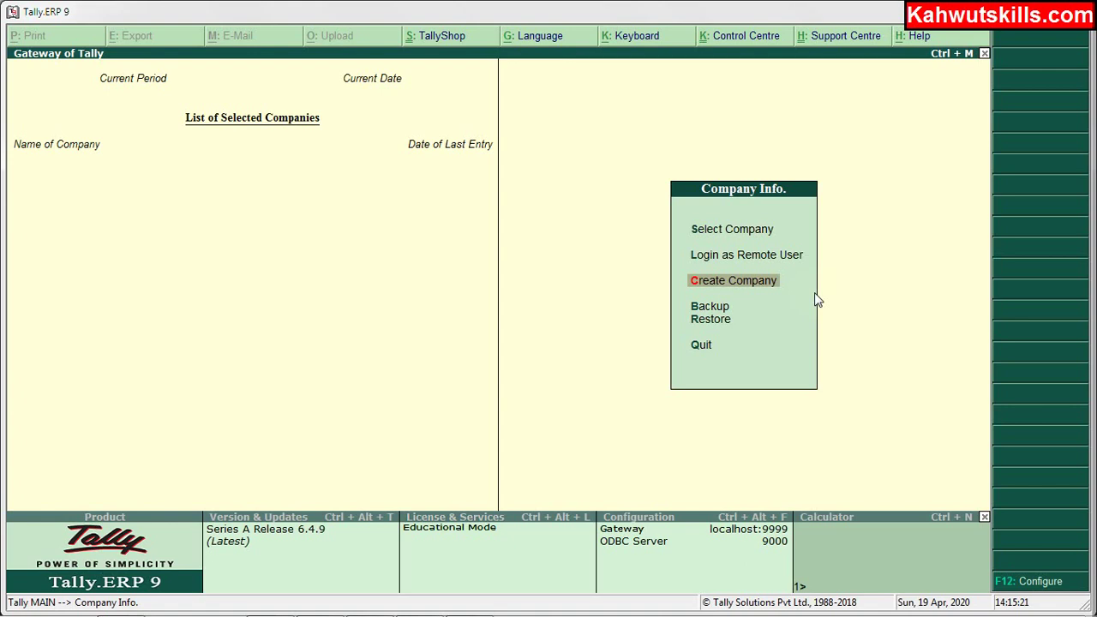
pyautogui.press('Return')
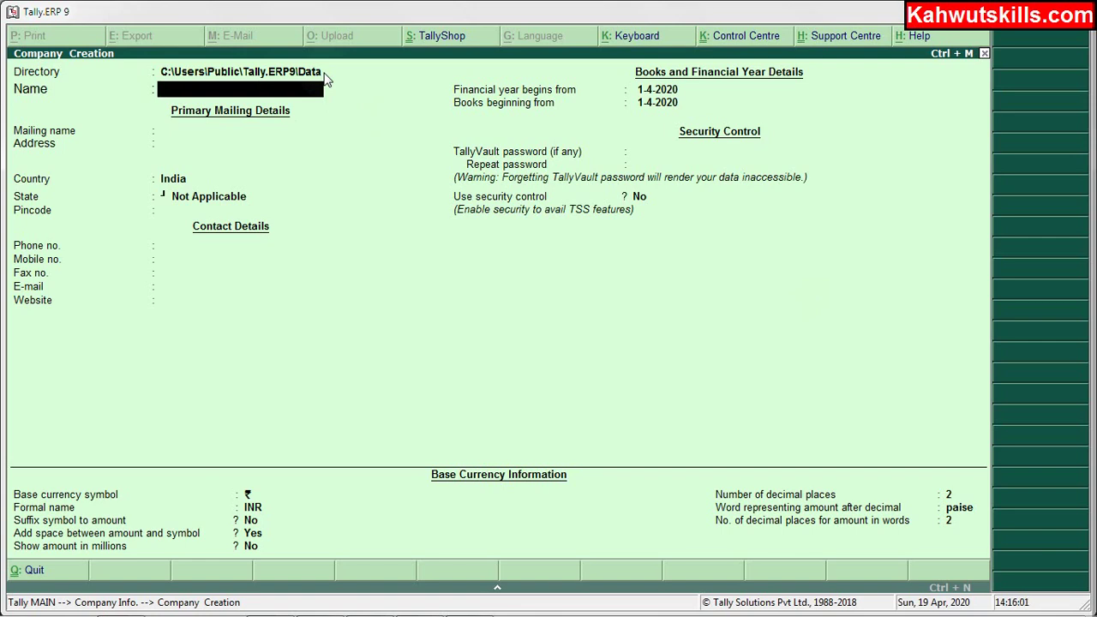
# Name the company M/S KAHWUT SKILLS PVT LTD and keep the matching mailing name.
pyautogui.write('M/S KAHWUT SKI')
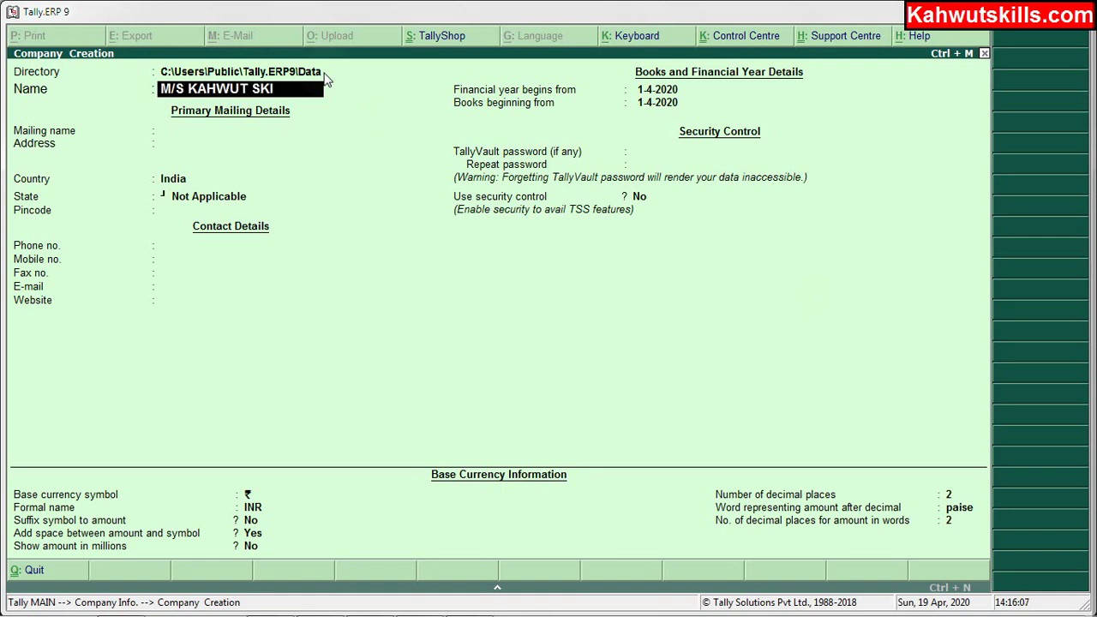
pyautogui.write('LLS OVT')
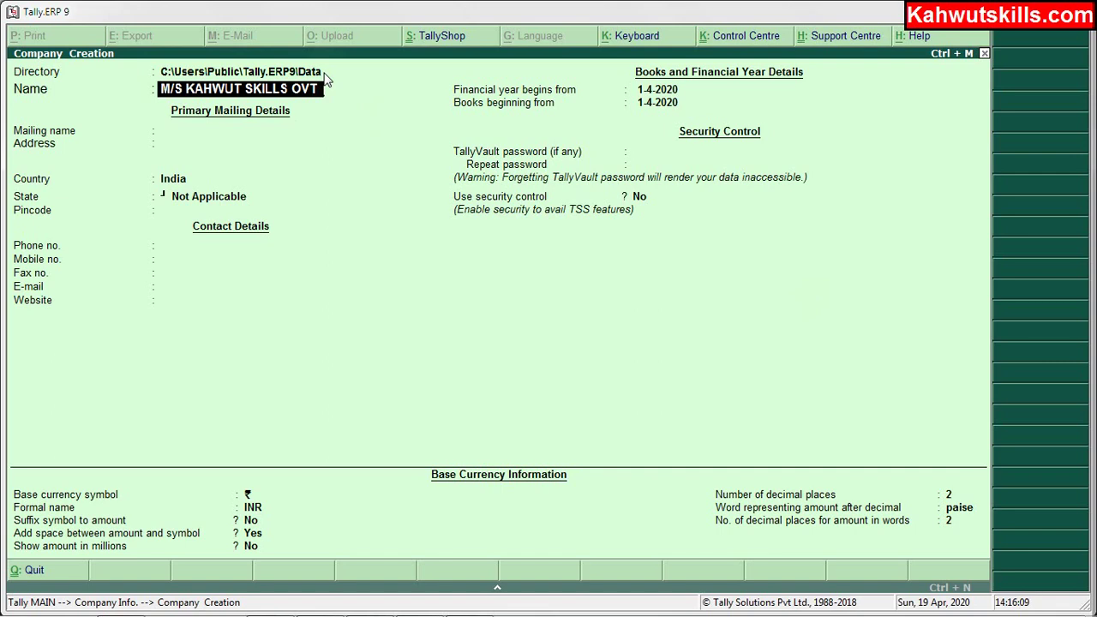
pyautogui.write(' K')
pyautogui.press('BackSpace')
pyautogui.press('BackSpace')
pyautogui.press('BackSpace')
pyautogui.press('BackSpace')
pyautogui.press('BackSpace')
pyautogui.press('BackSpace')
pyautogui.write('PV')
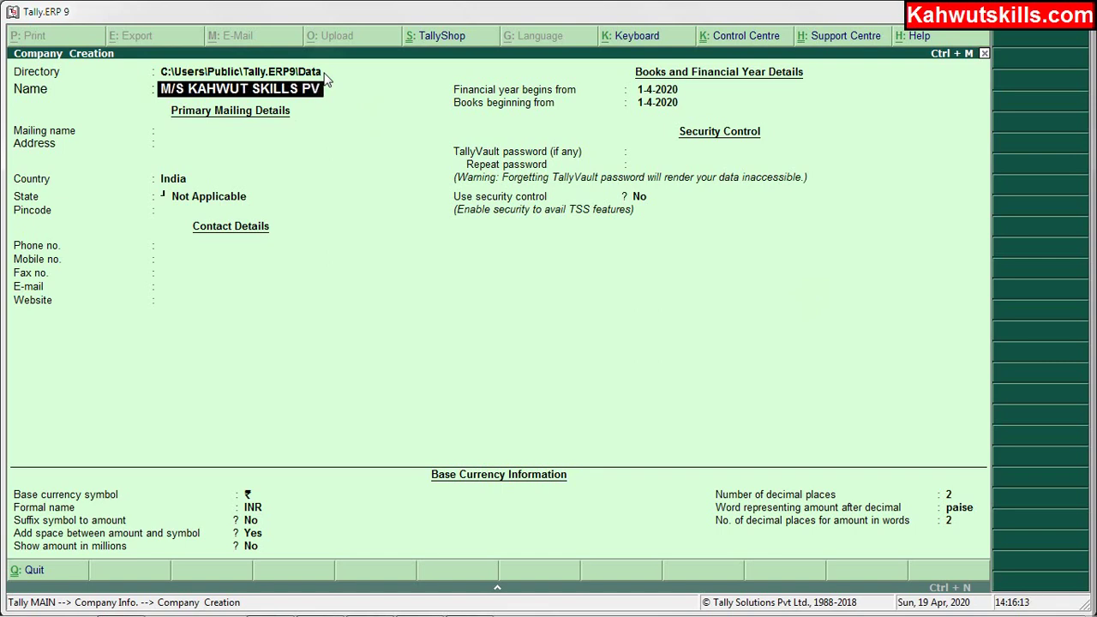
pyautogui.write('T LTD')
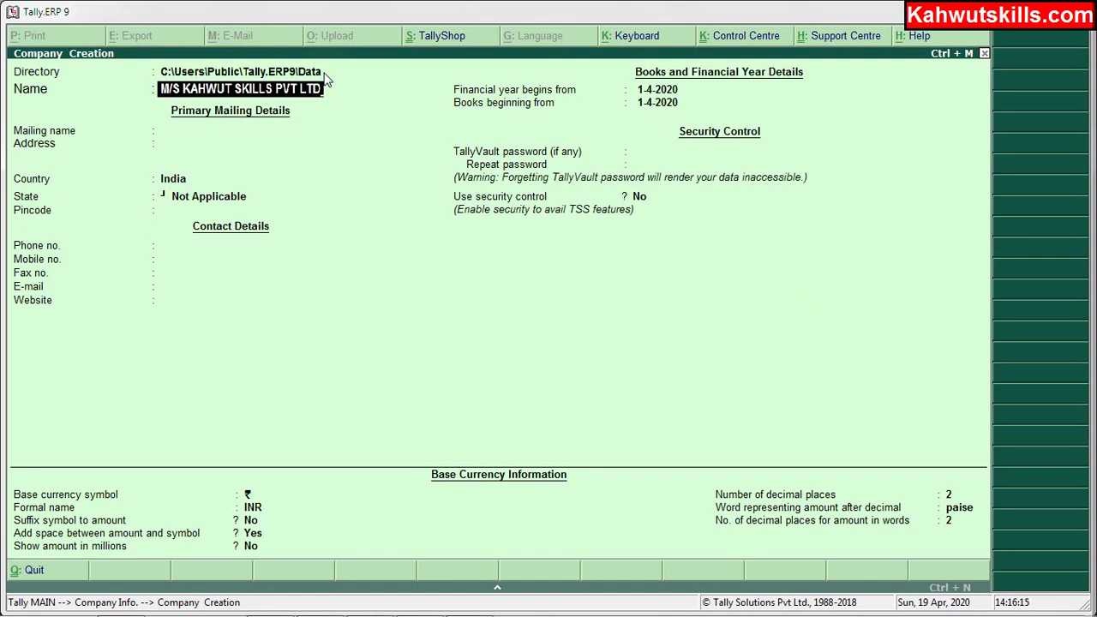
pyautogui.press('Return')
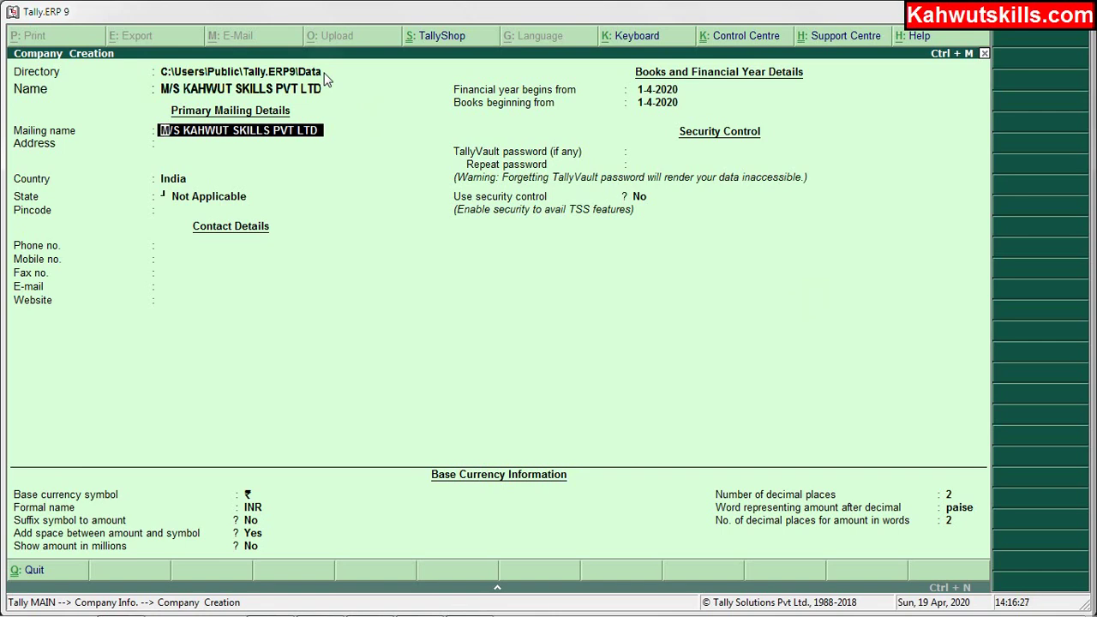
pyautogui.press('Return')
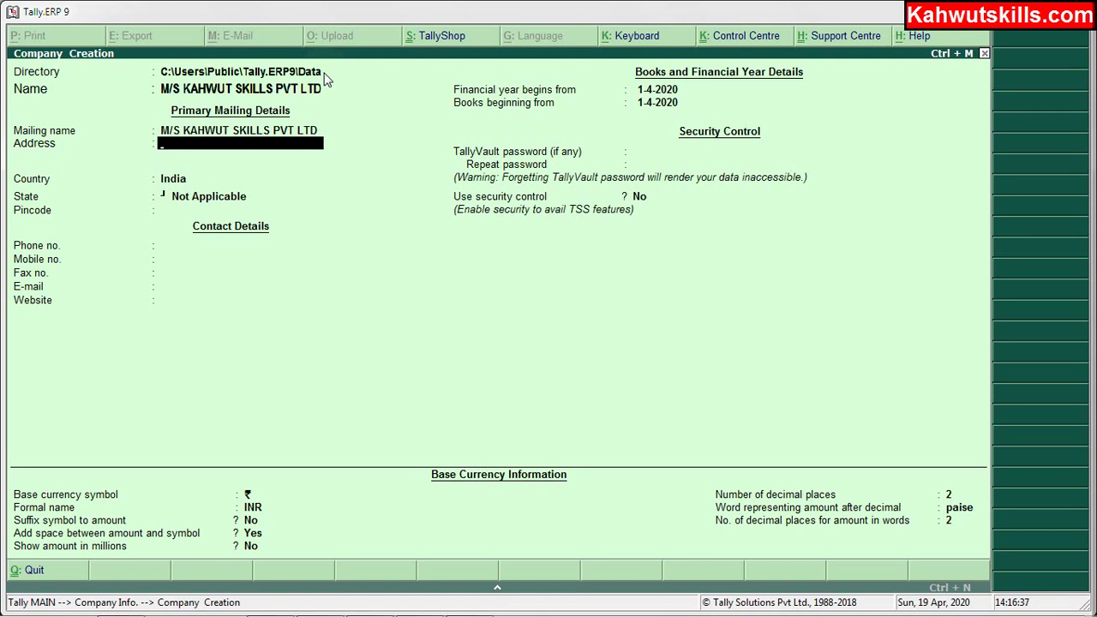
# Enter the company's two-line postal address.
pyautogui.write('BUDGAM')
pyautogui.press('Return')
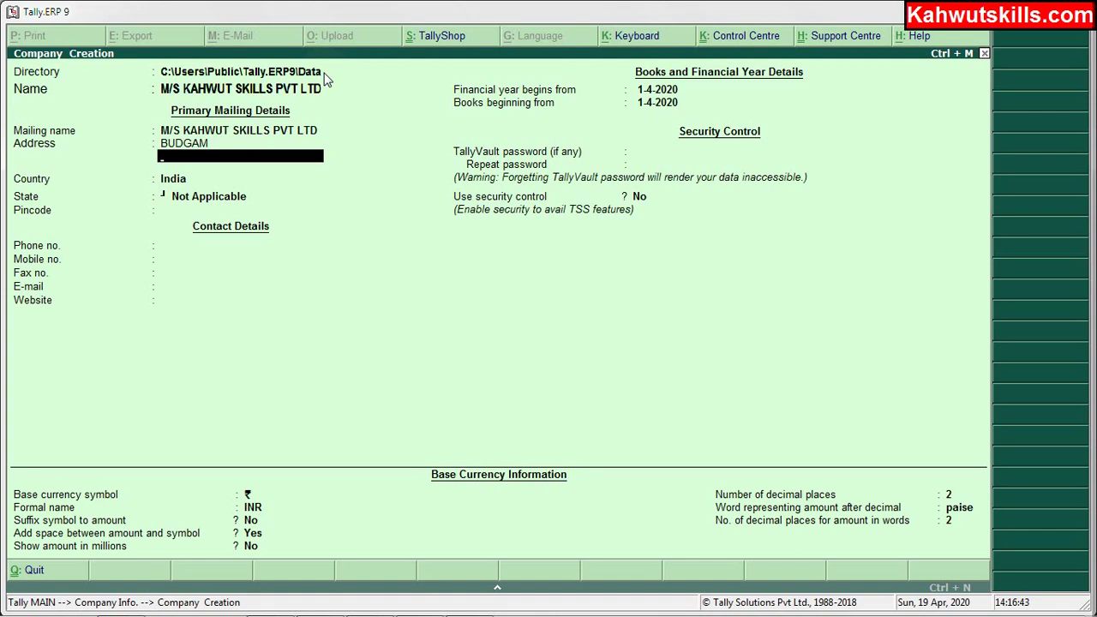
pyautogui.write('JAMMU & KASHMIR')
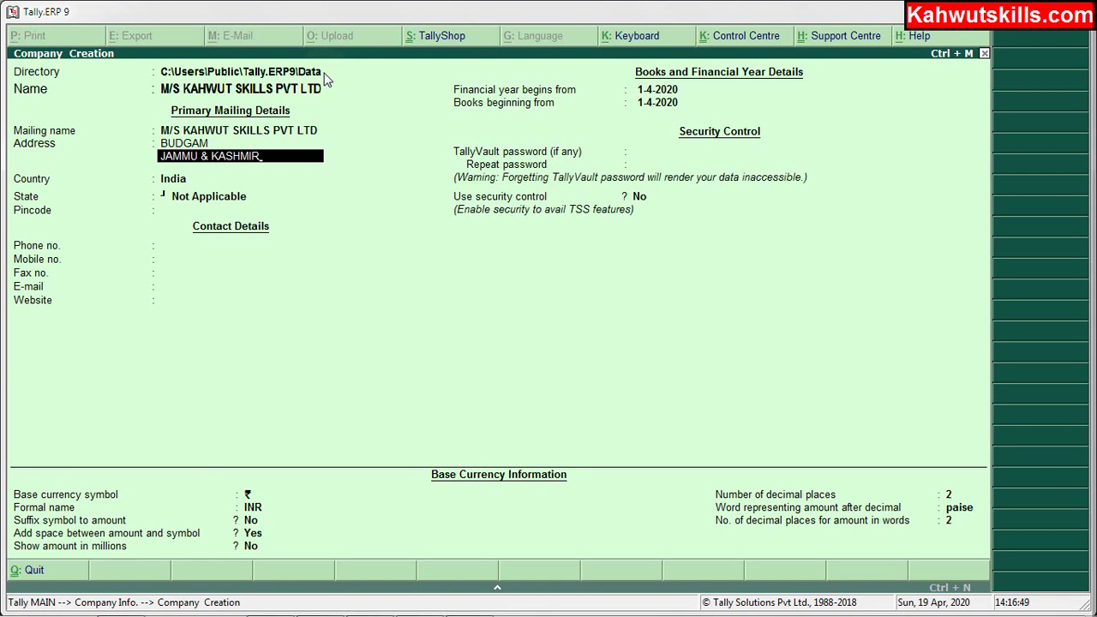
pyautogui.press('Return')
pyautogui.press('Return')
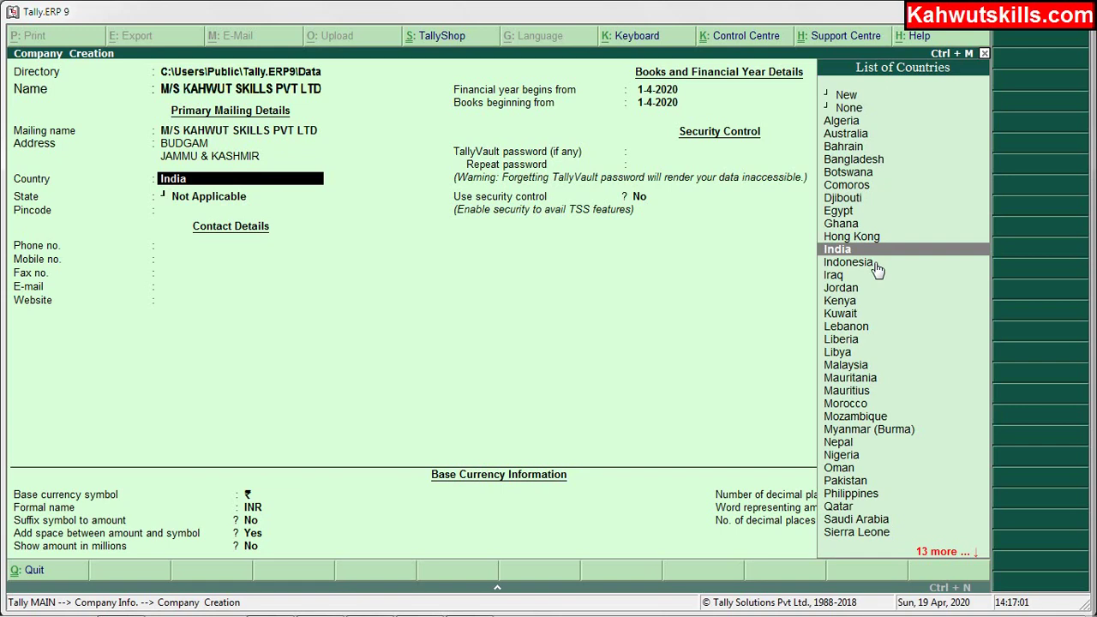
# Keep India as the country and choose Jammu & Kashmir as the state.
pyautogui.press('Return')
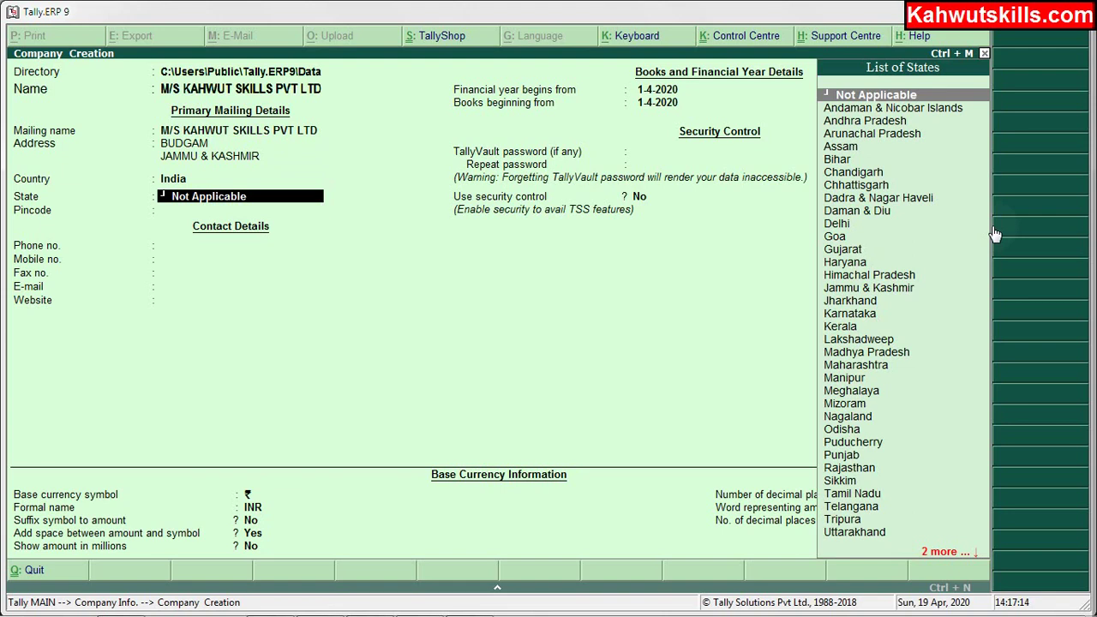
pyautogui.write('J')
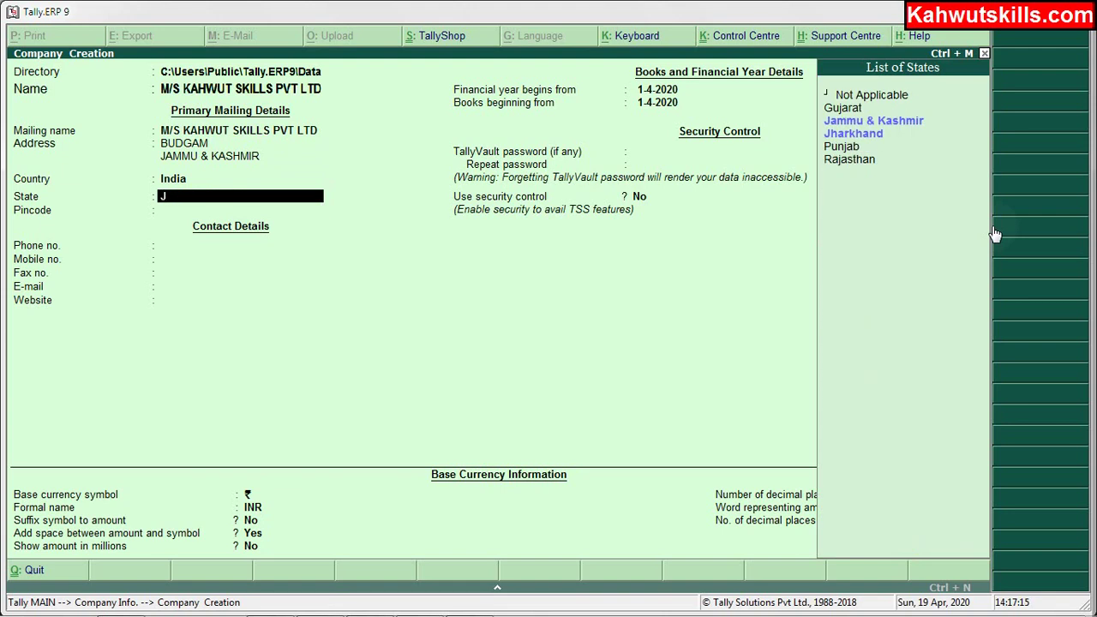
pyautogui.press('Down')
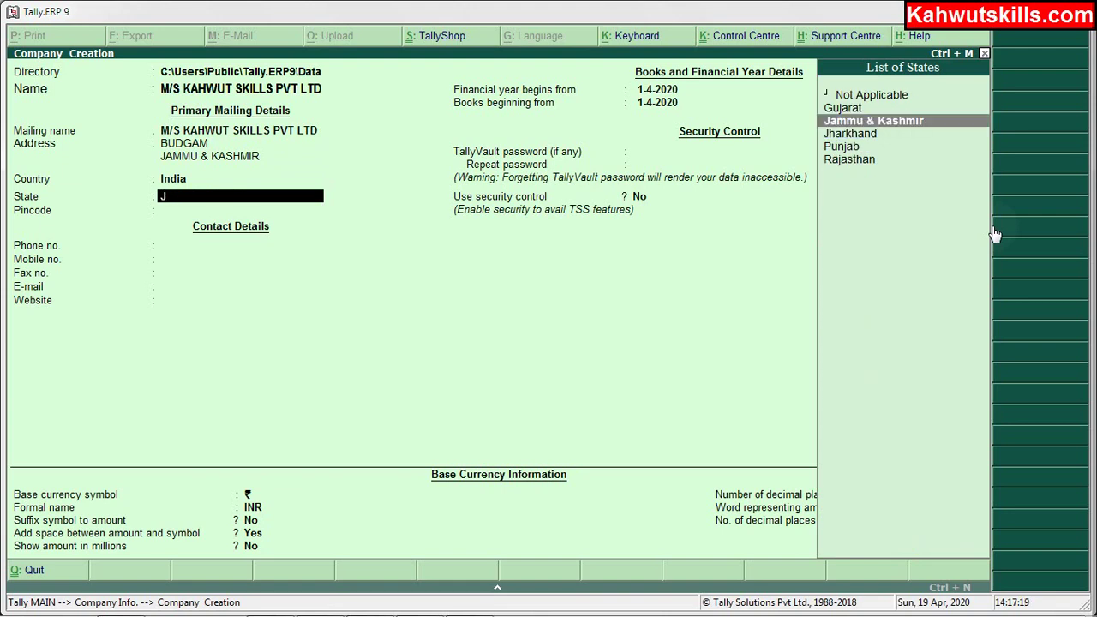
pyautogui.press('Return')
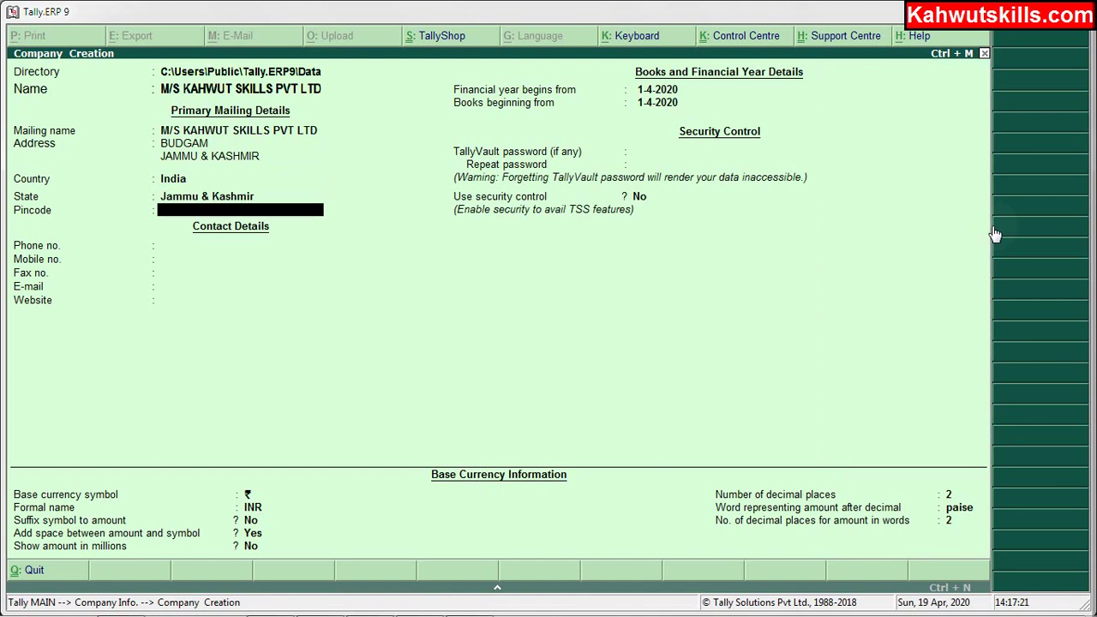
# Fill in the pincode, phone and mobile numbers, leaving fax blank.
pyautogui.write('191113')
pyautogui.press('Return')
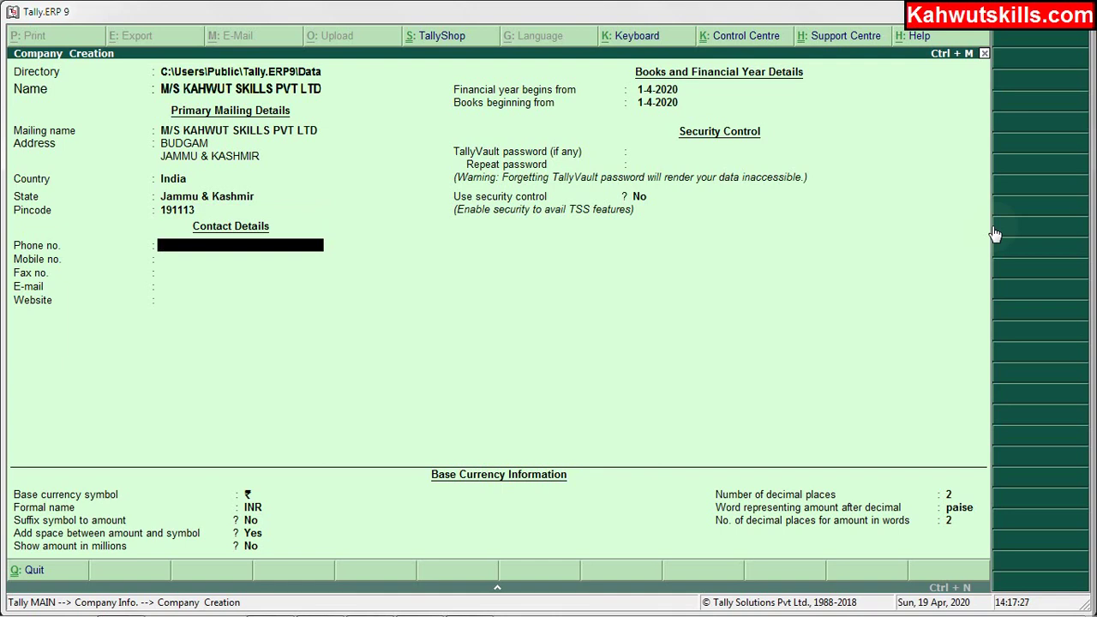
pyautogui.press('Return')
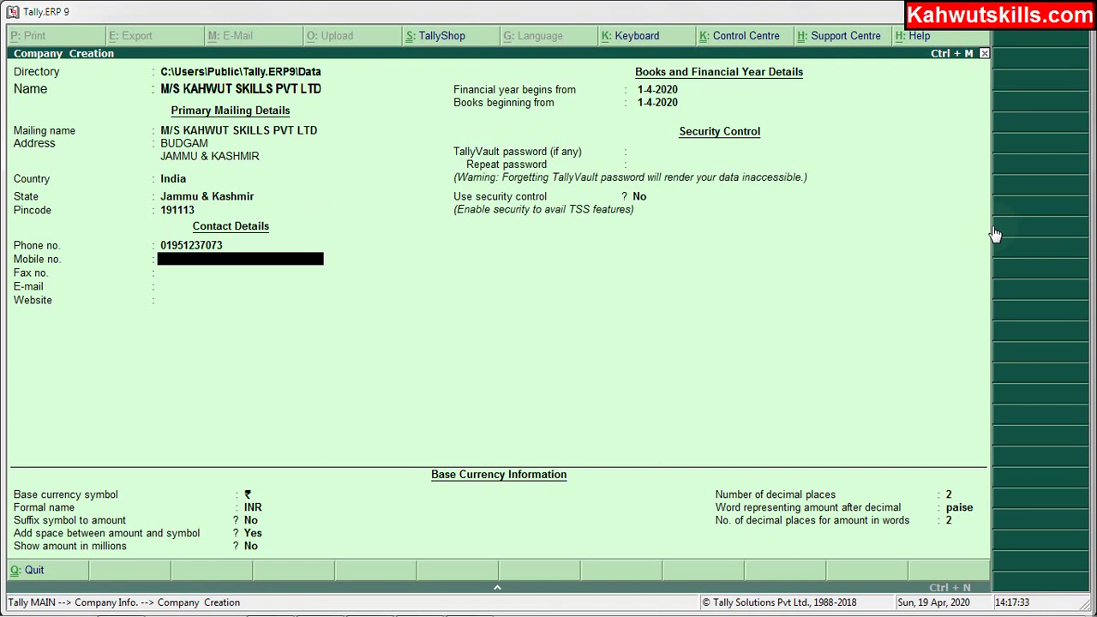
pyautogui.press('Return')
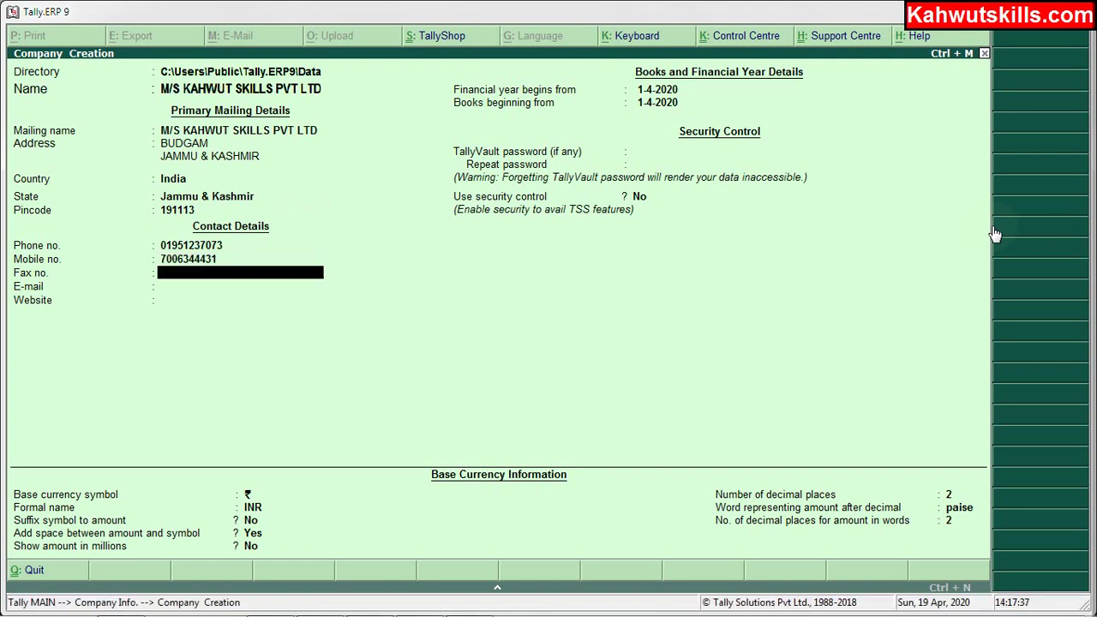
pyautogui.press('Return')
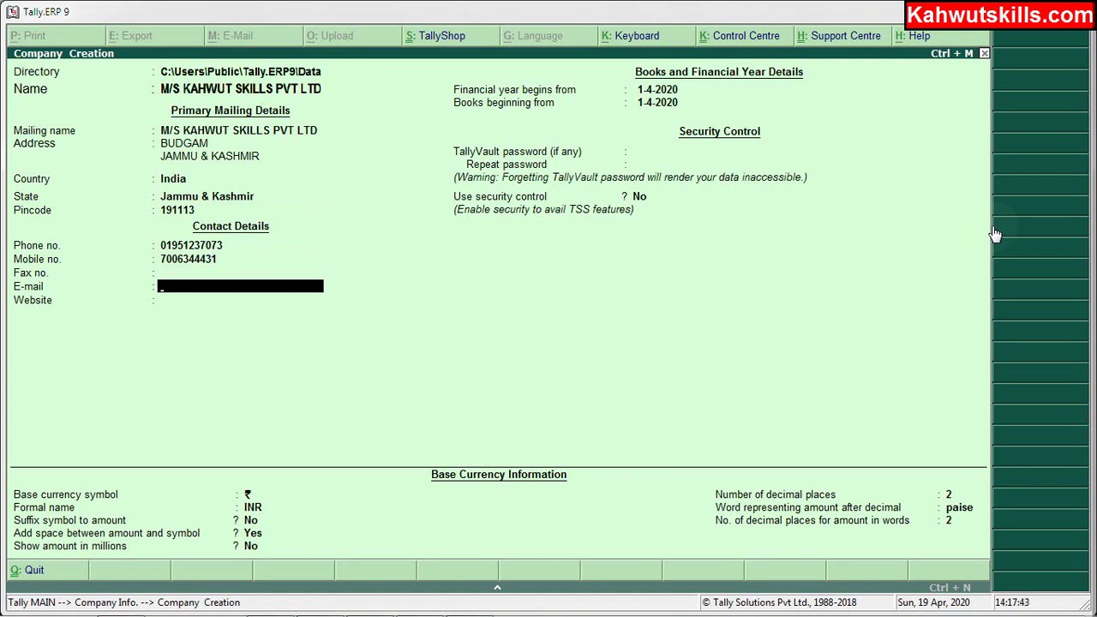
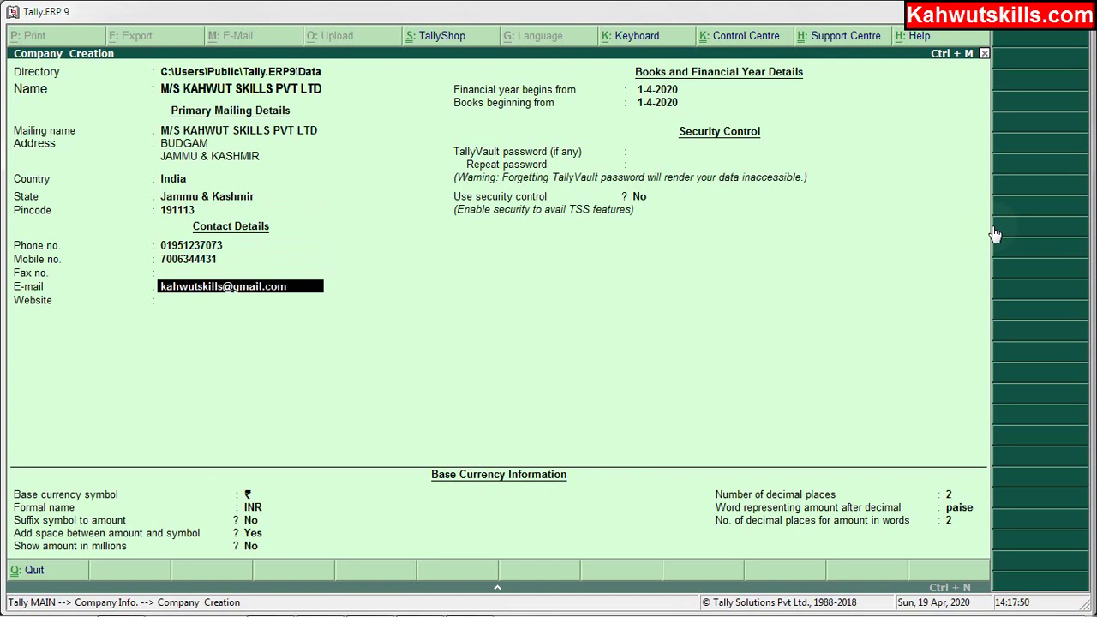
pyautogui.press('Return')
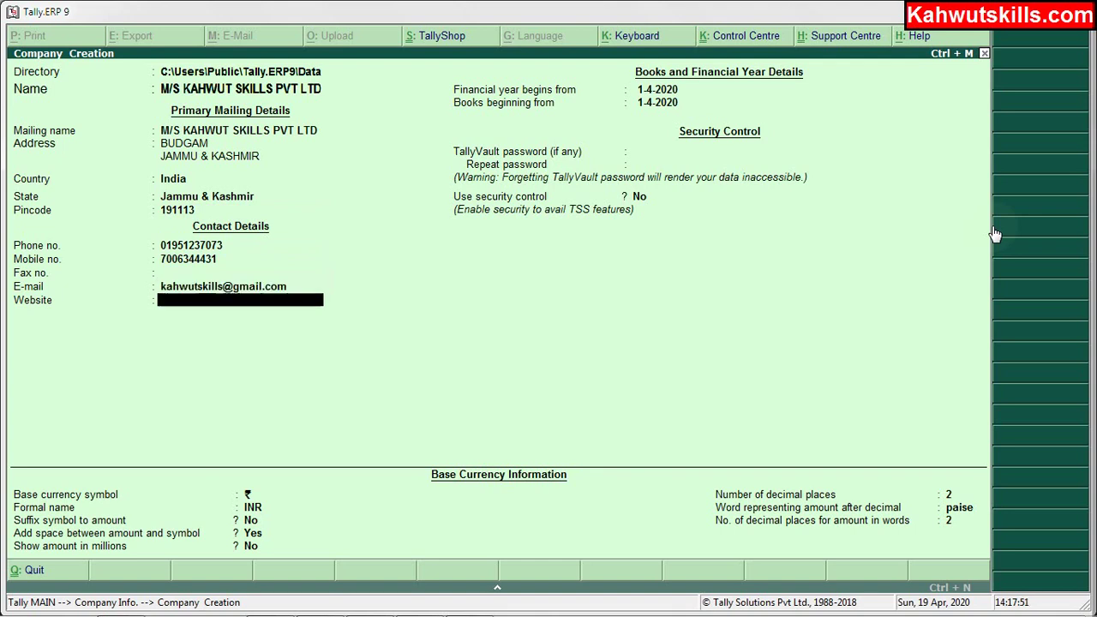
pyautogui.write('www.ka')
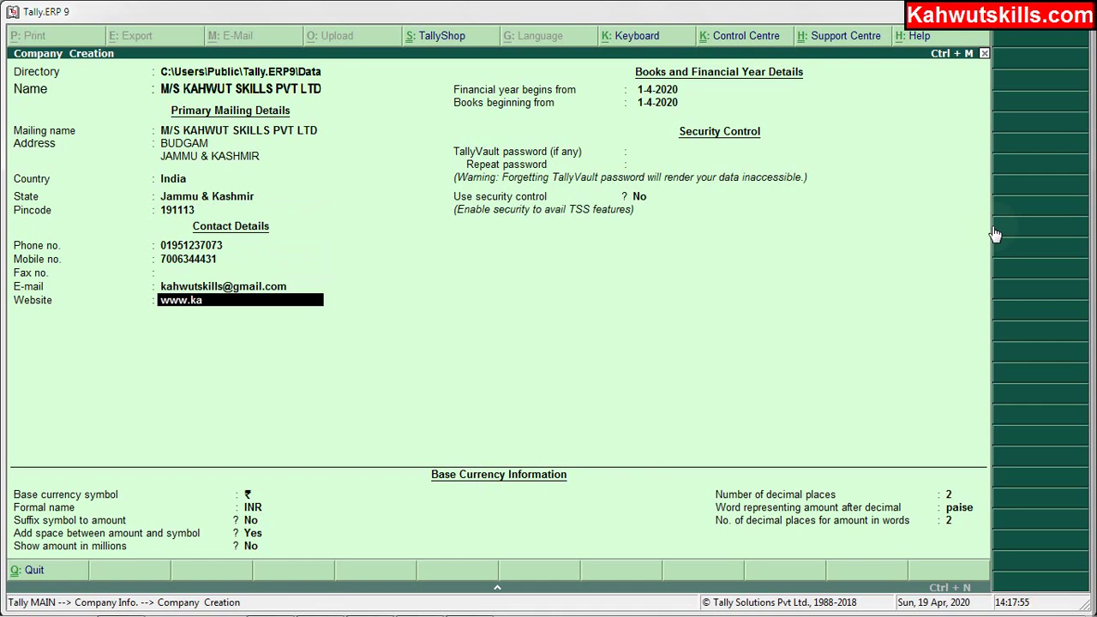
pyautogui.write('hwutskills.com')
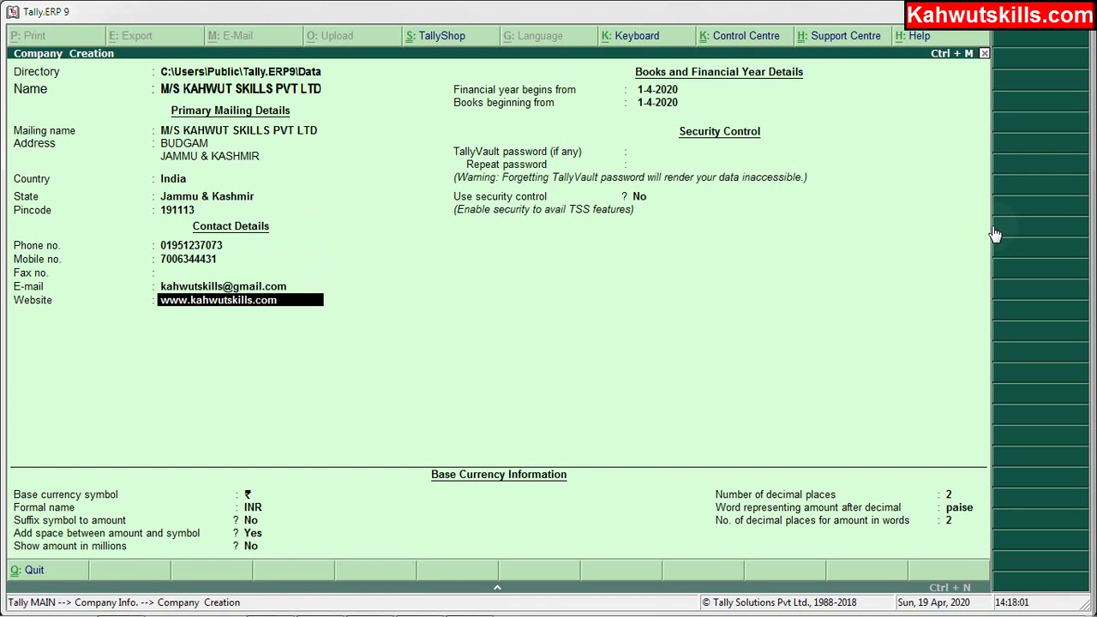
pyautogui.press('Return')
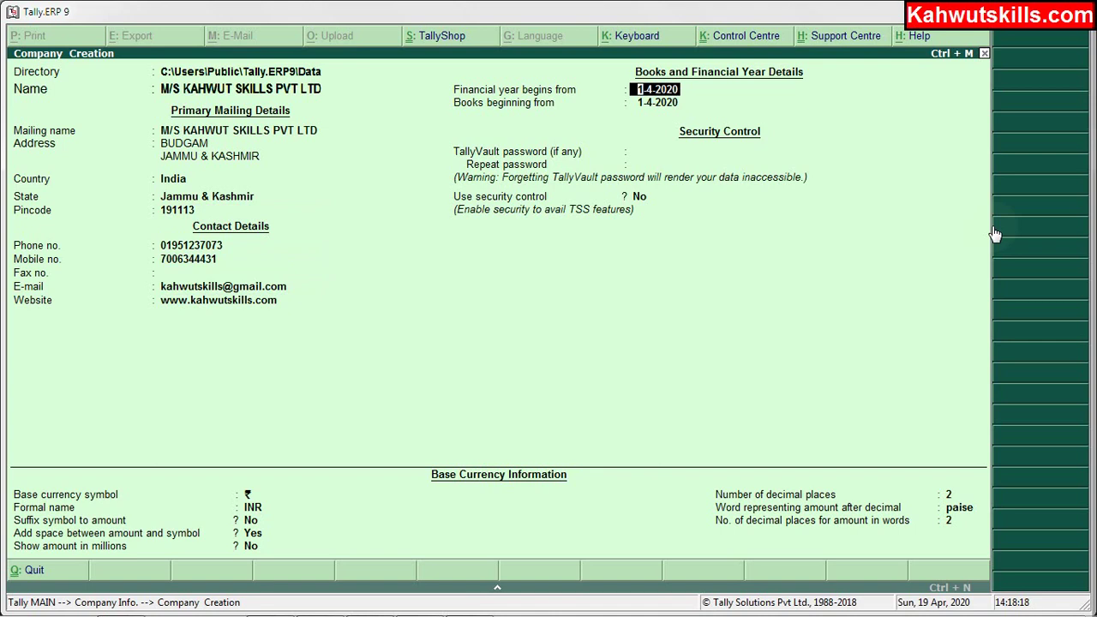
# Accept 1-4-2020 for financial year and books beginning, no TallyVault password, security control off.
pyautogui.press('Return')
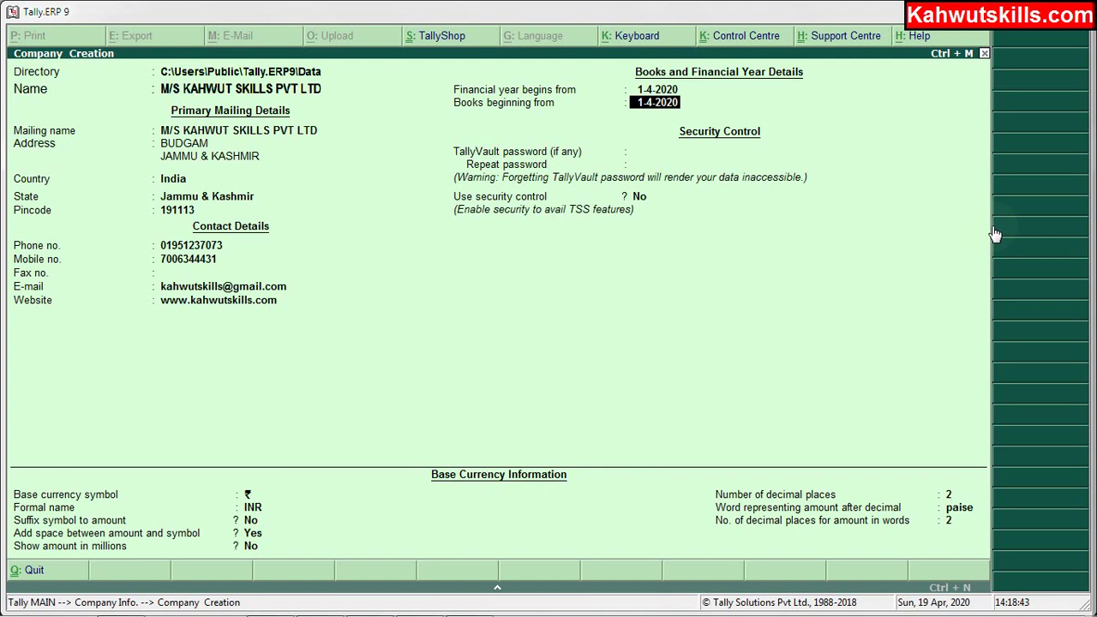
pyautogui.press('Return')
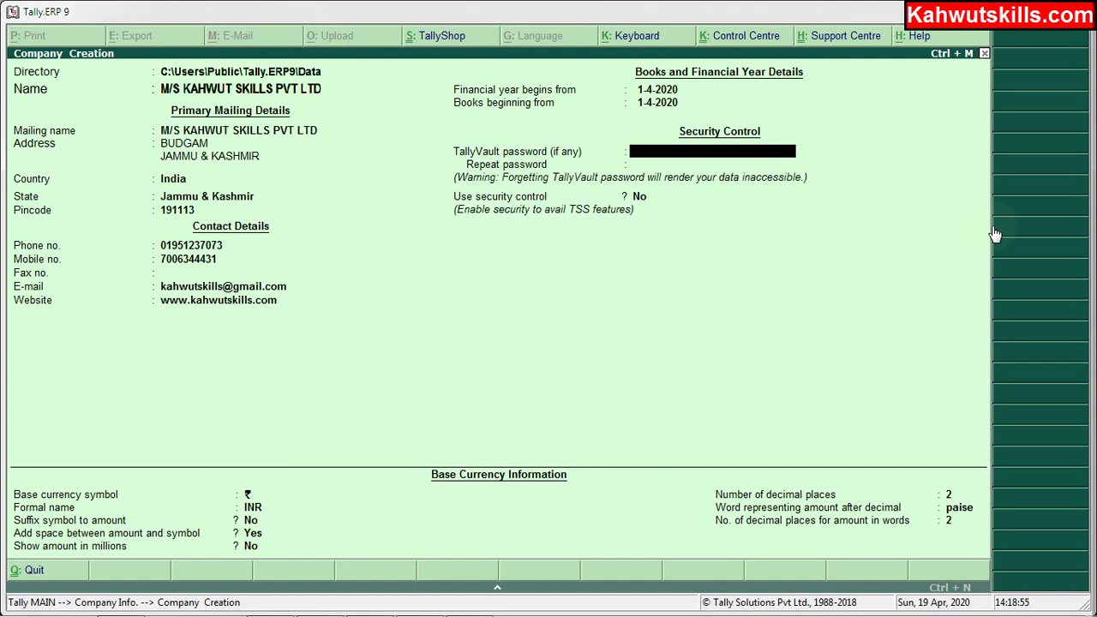
pyautogui.press('Return')
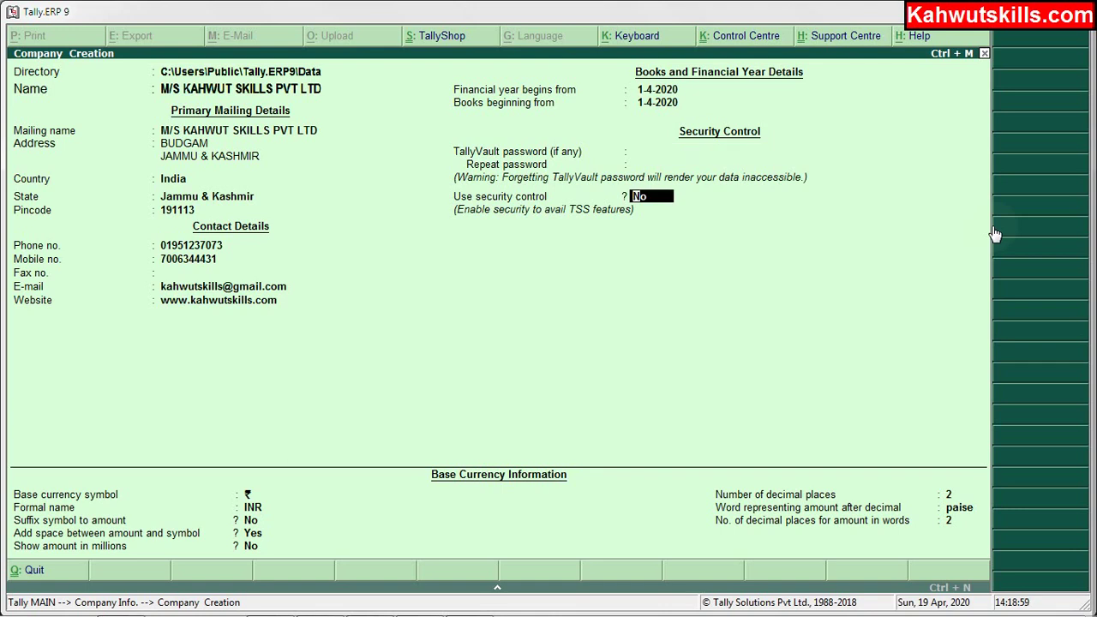
pyautogui.press('Return')
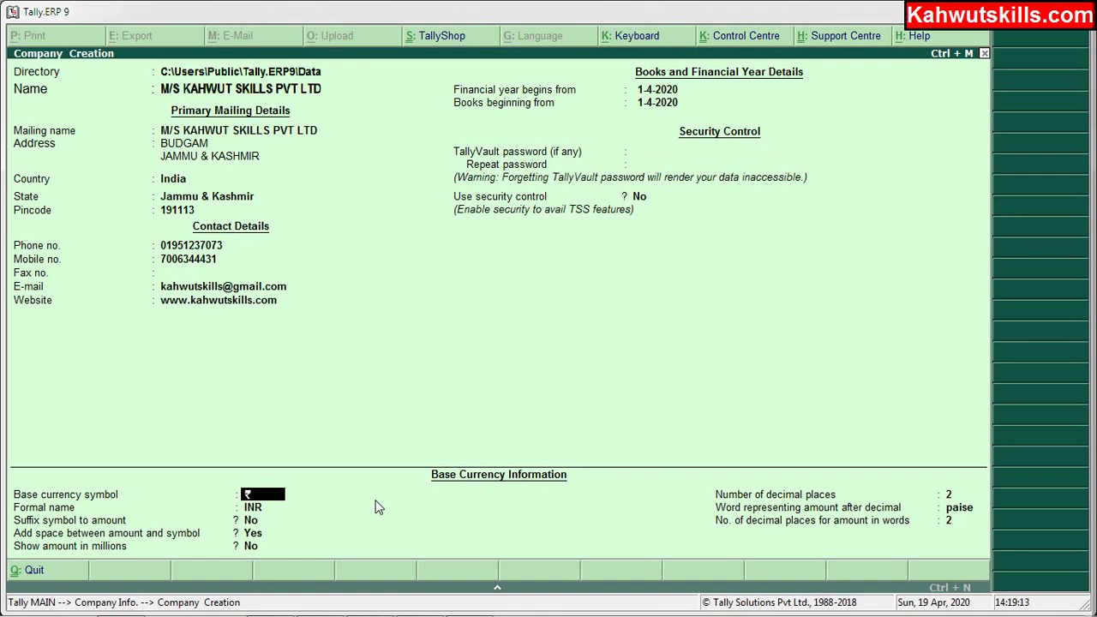
# Accept ₹ / INR base currency with no suffix, a space before amounts, no millions.
pyautogui.press('Return')
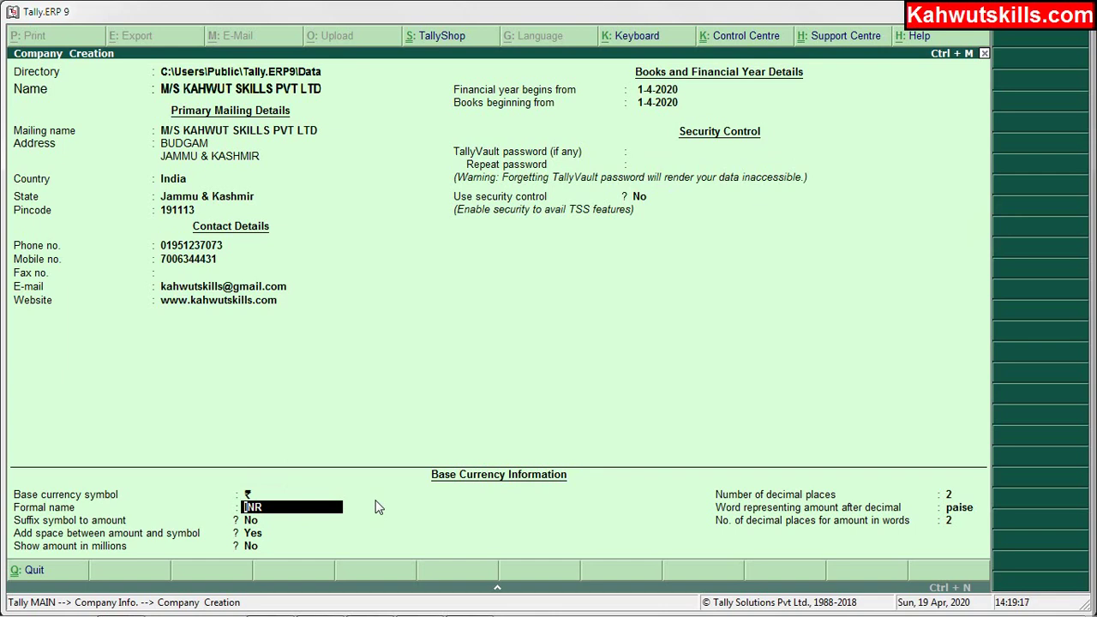
pyautogui.press('Return')
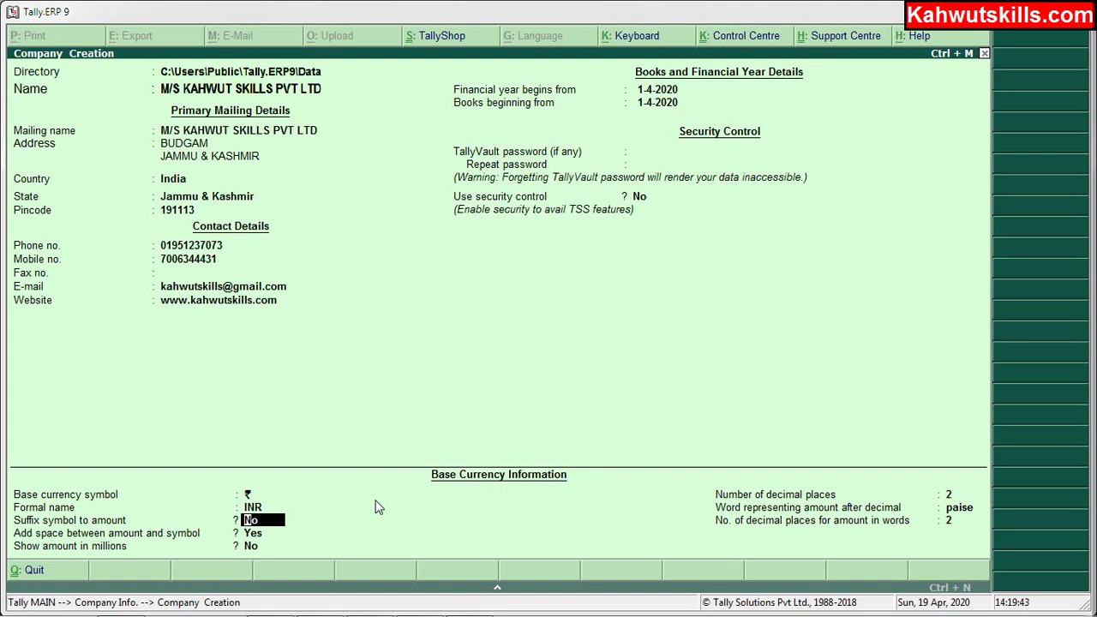
pyautogui.press('Return')
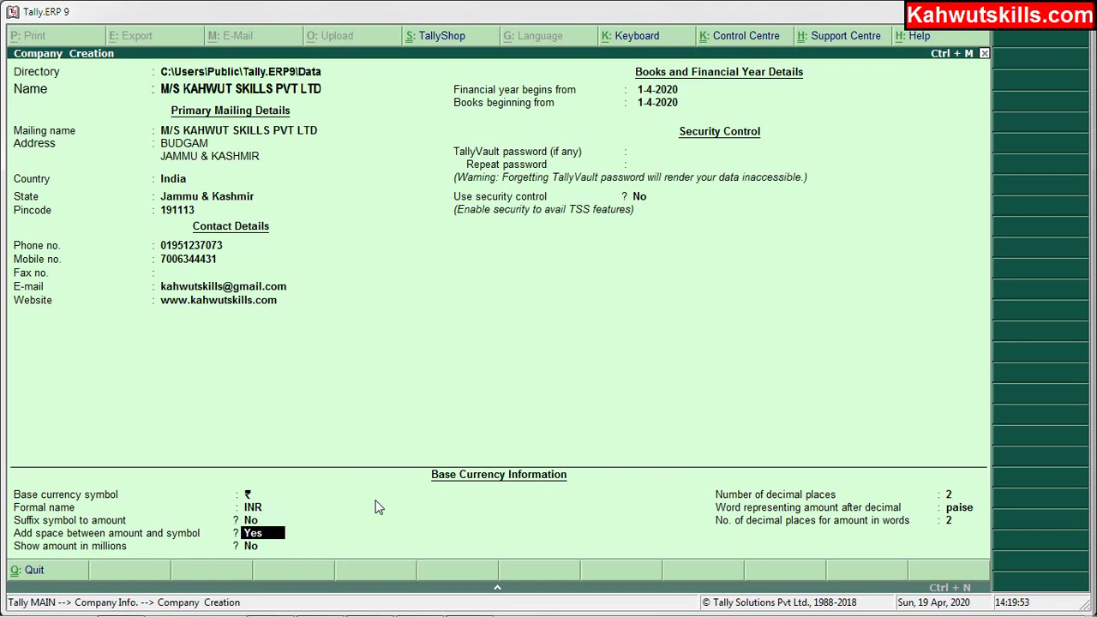
pyautogui.press('Return')
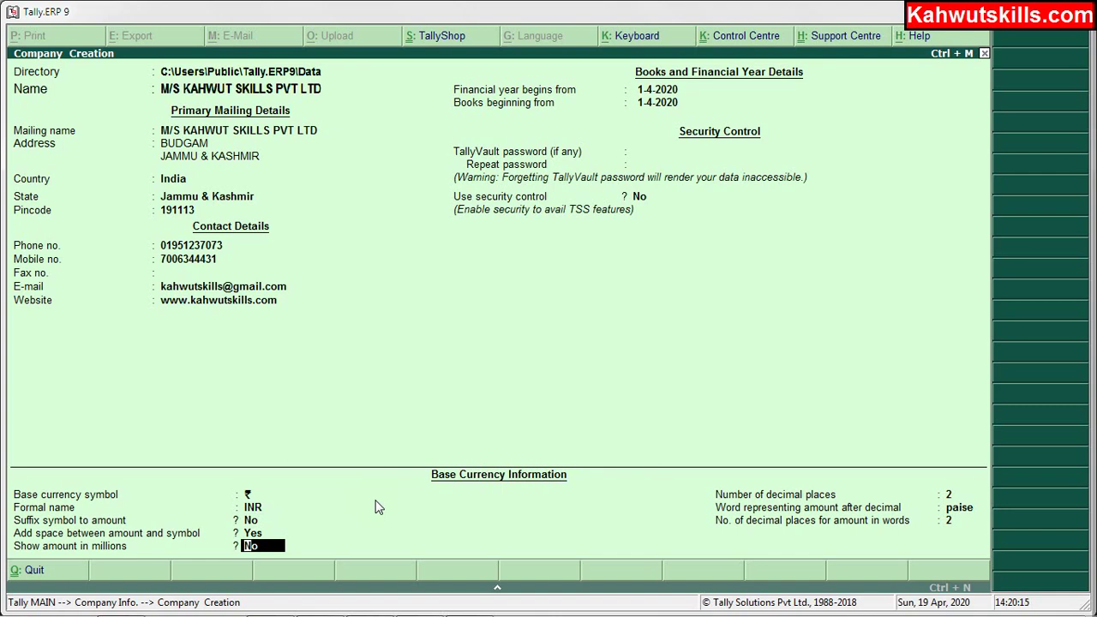
pyautogui.press('Return')
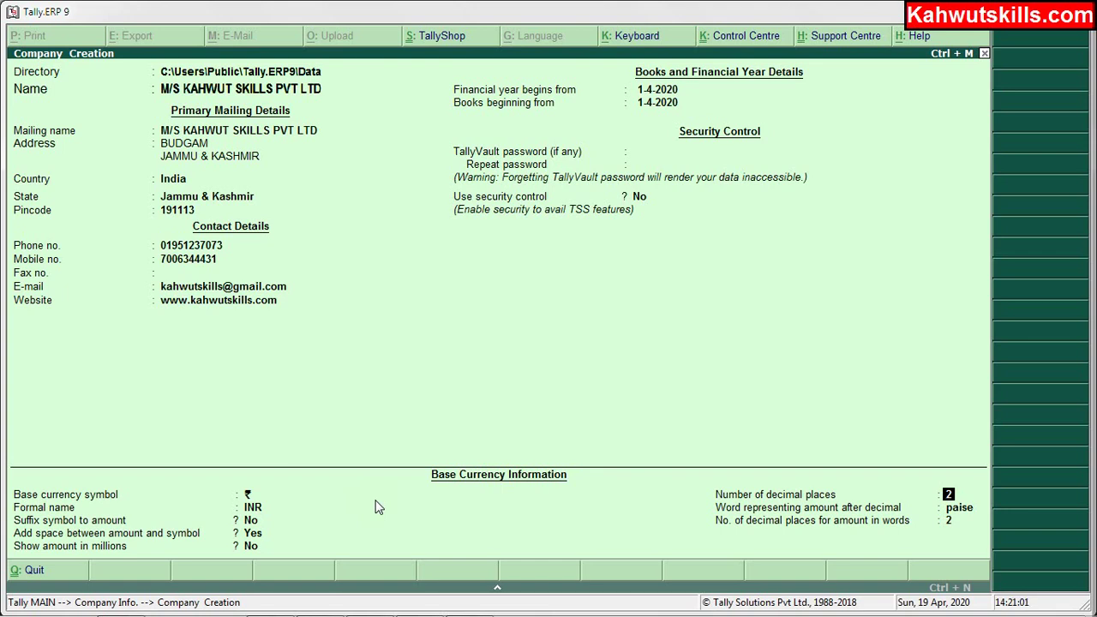
# Accept 2 decimal places, paise, and 2 decimal places in words to reach Accept?
pyautogui.press('Return')
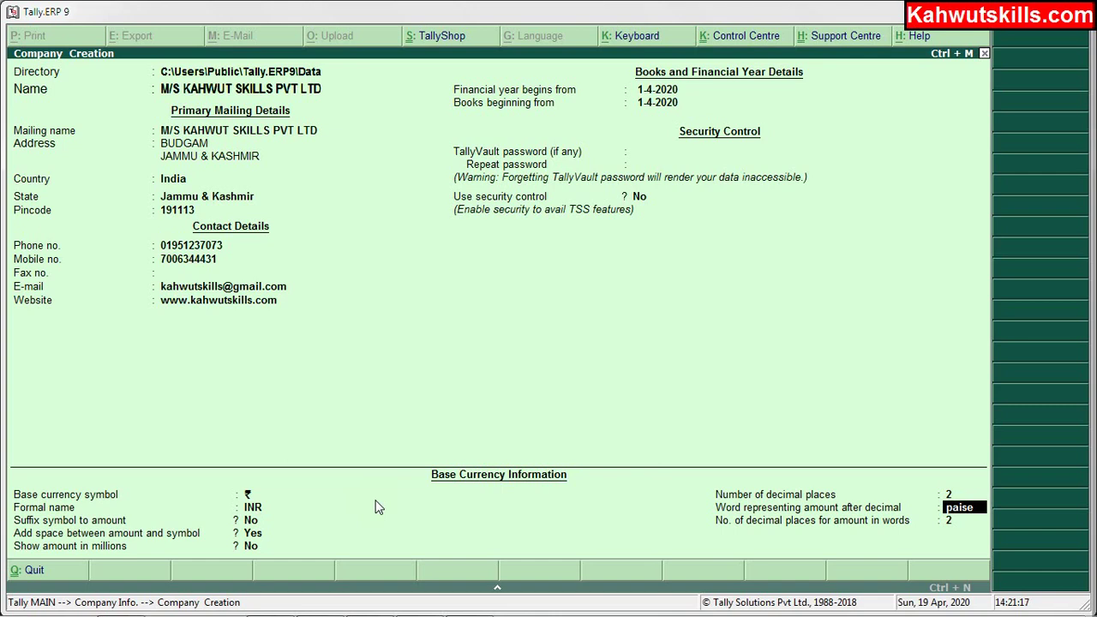
pyautogui.press('Return')
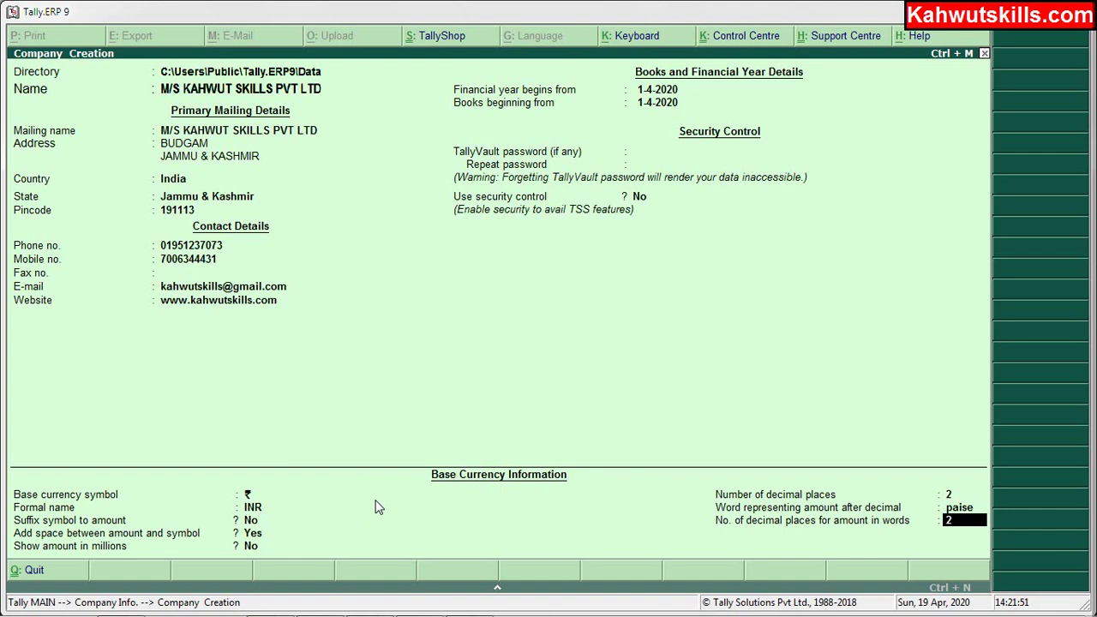
pyautogui.press('Return')
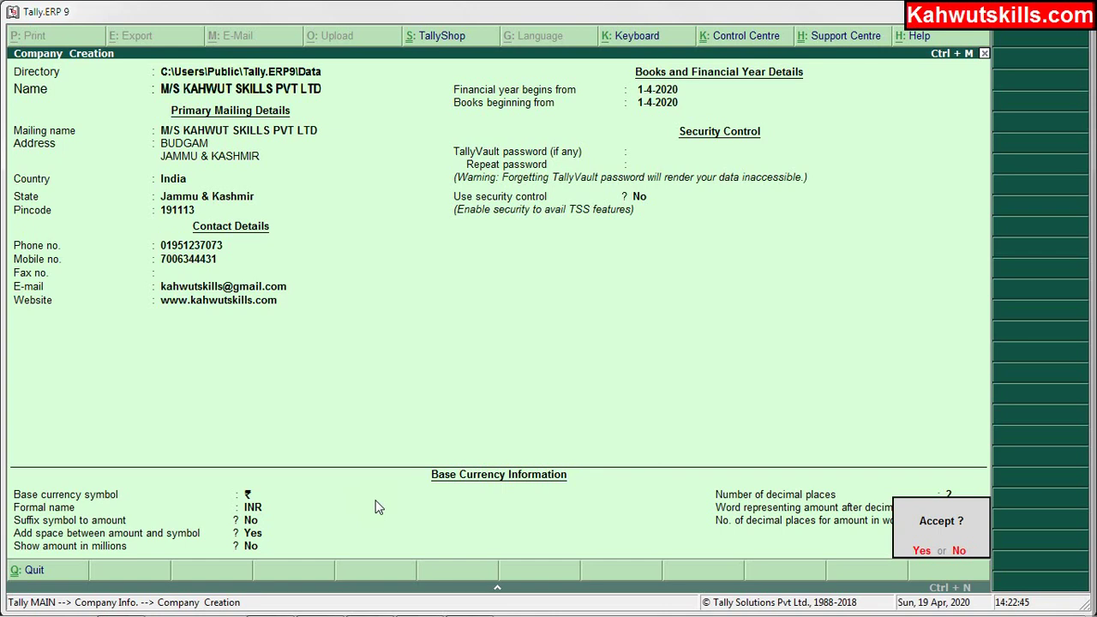
# Save the new company, then choose Alter from Company Info to list companies.
pyautogui.press('Return')
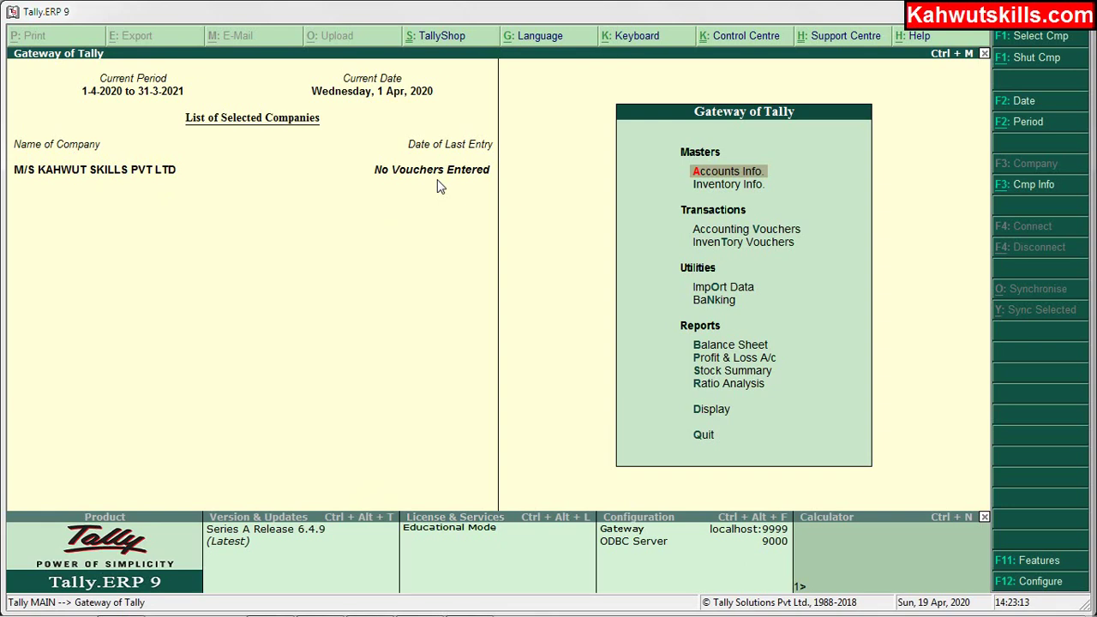
pyautogui.hotkey('alt', 'F3')
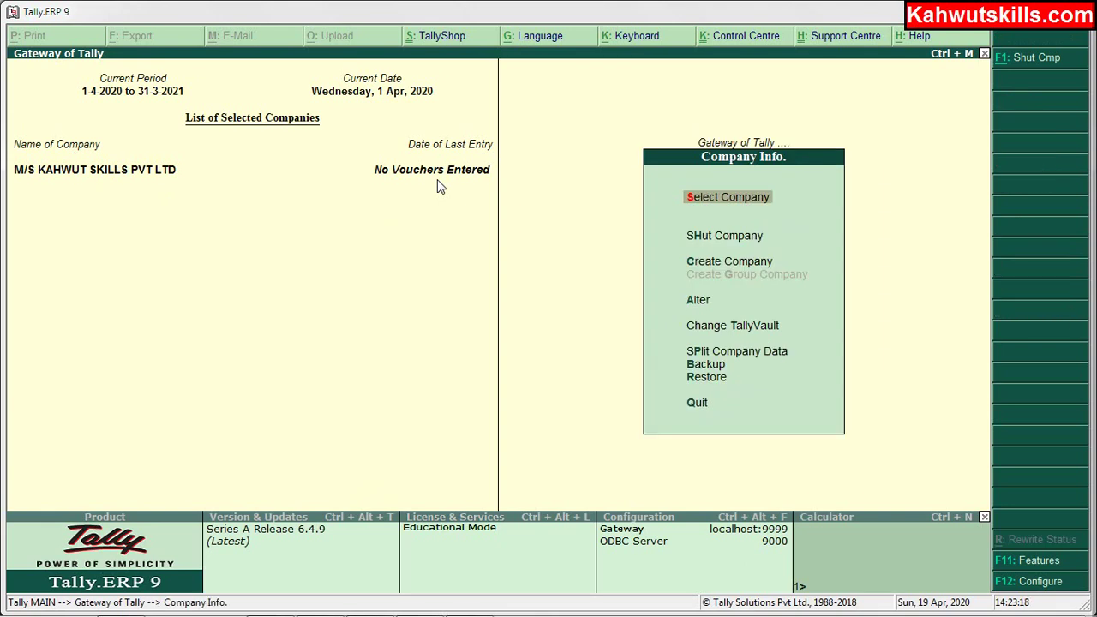
pyautogui.press('Down')
pyautogui.press('Down')
pyautogui.press('Down')
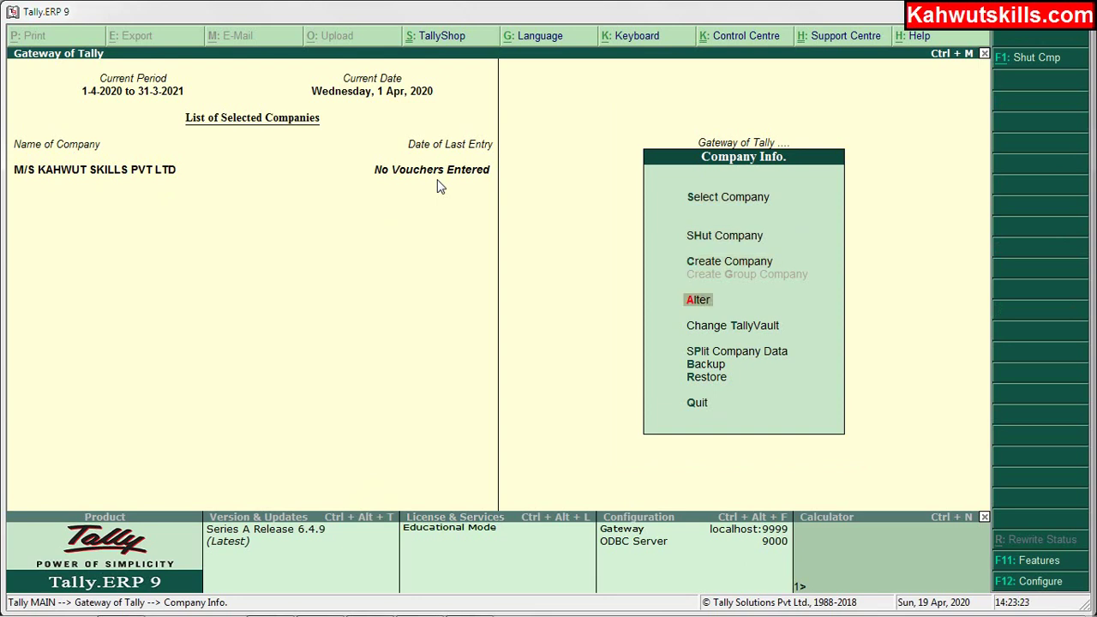
pyautogui.press('Return')
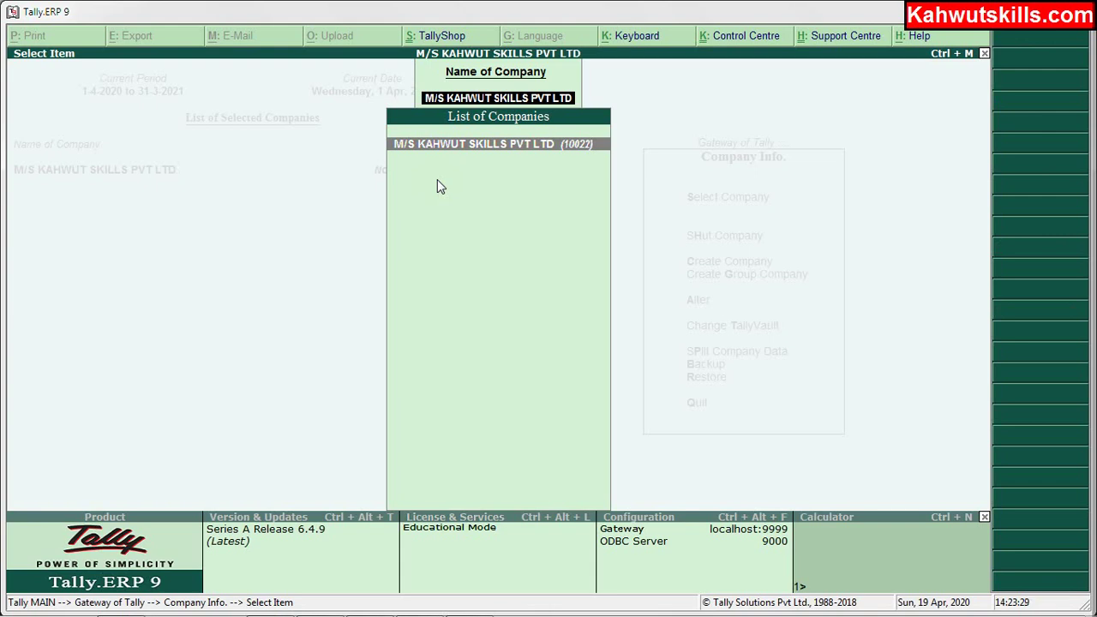
# Rename M/S KAHWUT SKILLS PVT LTD to EVERGREEN SKILLS, then trigger Delete with Alt+D.
pyautogui.press('Return')
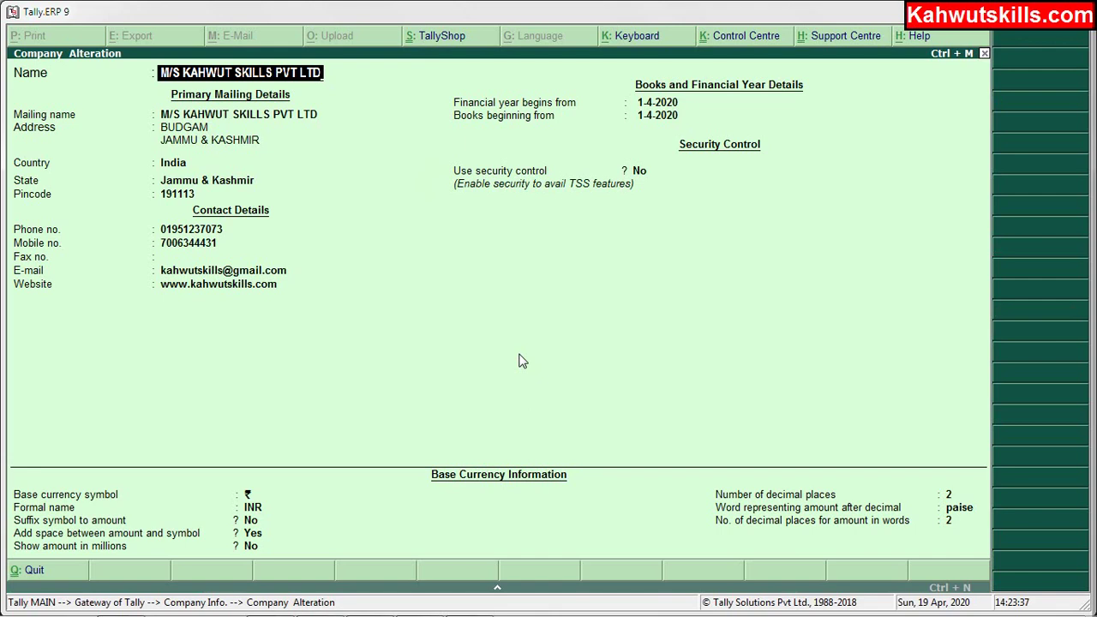
pyautogui.press('BackSpace')
pyautogui.press('BackSpace')
pyautogui.press('BackSpace')
pyautogui.press('BackSpace')
pyautogui.press('BackSpace')
pyautogui.press('BackSpace')
pyautogui.press('BackSpace')
pyautogui.press('BackSpace')
pyautogui.press('BackSpace')
pyautogui.press('BackSpace')
pyautogui.press('BackSpace')
pyautogui.press('BackSpace')
pyautogui.press('BackSpace')
pyautogui.press('BackSpace')
pyautogui.press('BackSpace')
pyautogui.press('BackSpace')
pyautogui.press('BackSpace')
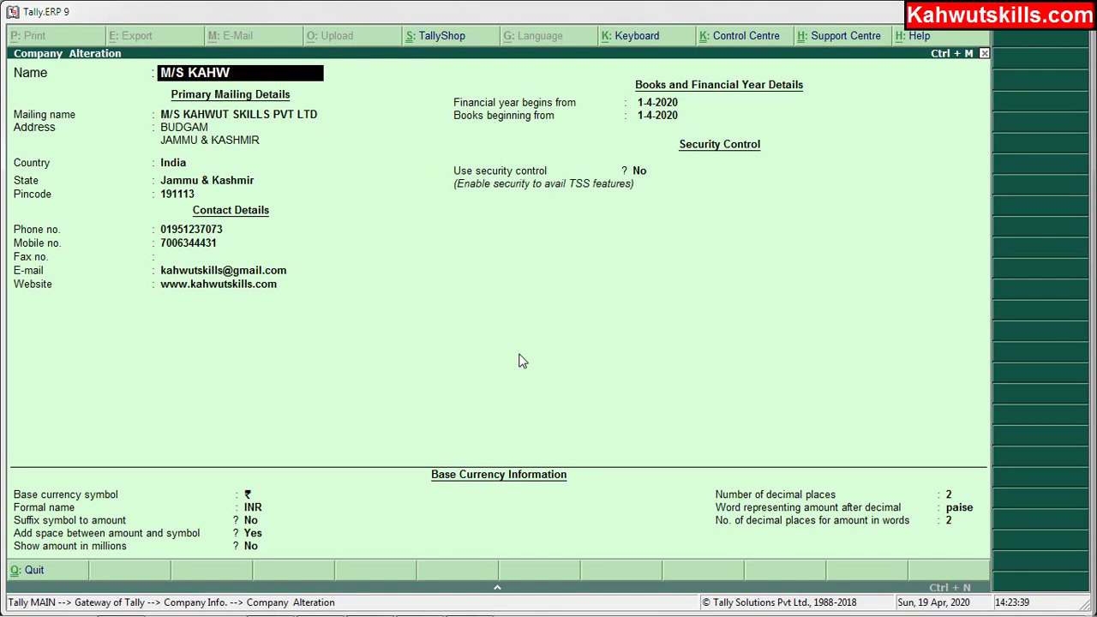
pyautogui.press('BackSpace')
pyautogui.press('BackSpace')
pyautogui.press('BackSpace')
pyautogui.press('BackSpace')
pyautogui.press('BackSpace')
pyautogui.press('BackSpace')
pyautogui.press('BackSpace')
pyautogui.press('BackSpace')
pyautogui.write('EVERGR')
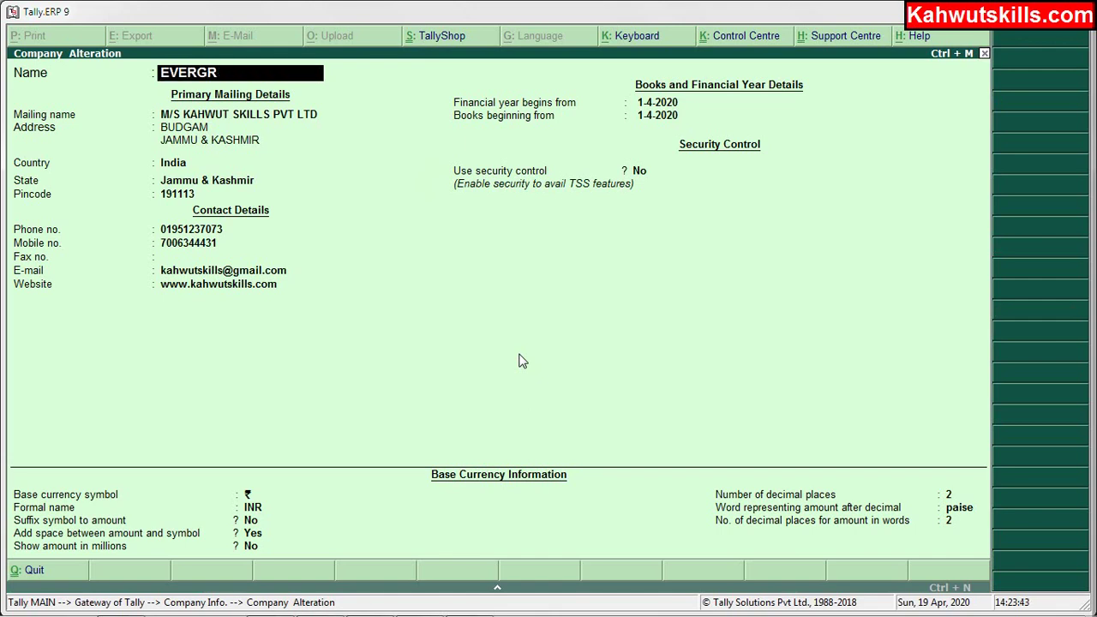
pyautogui.write('EEN SKILLS')
pyautogui.press('Return')
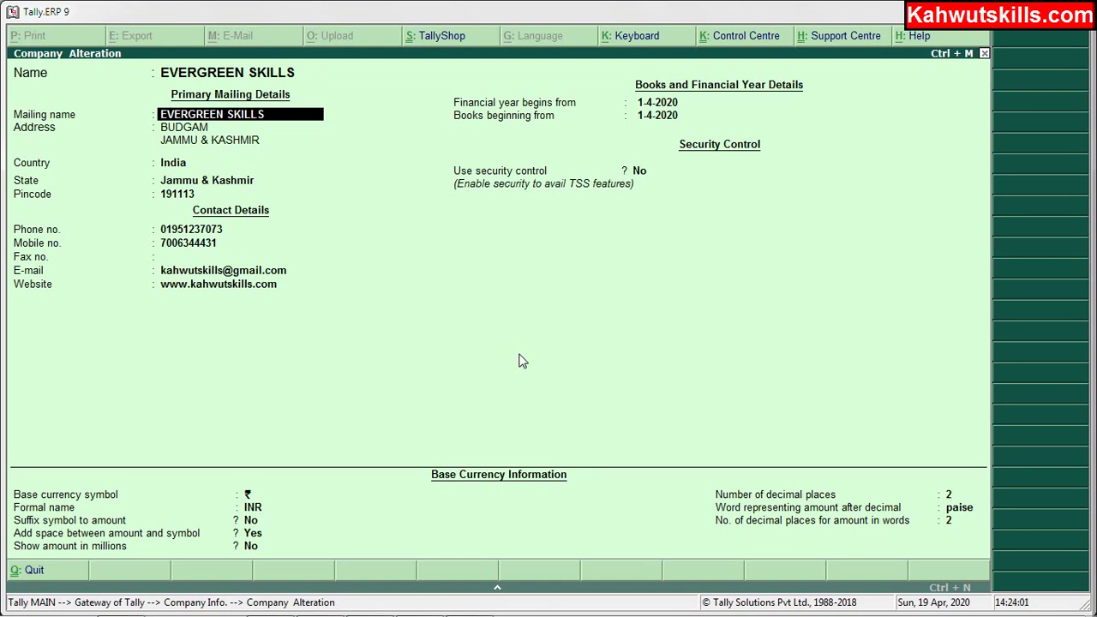
pyautogui.hotkey('alt', 'd')
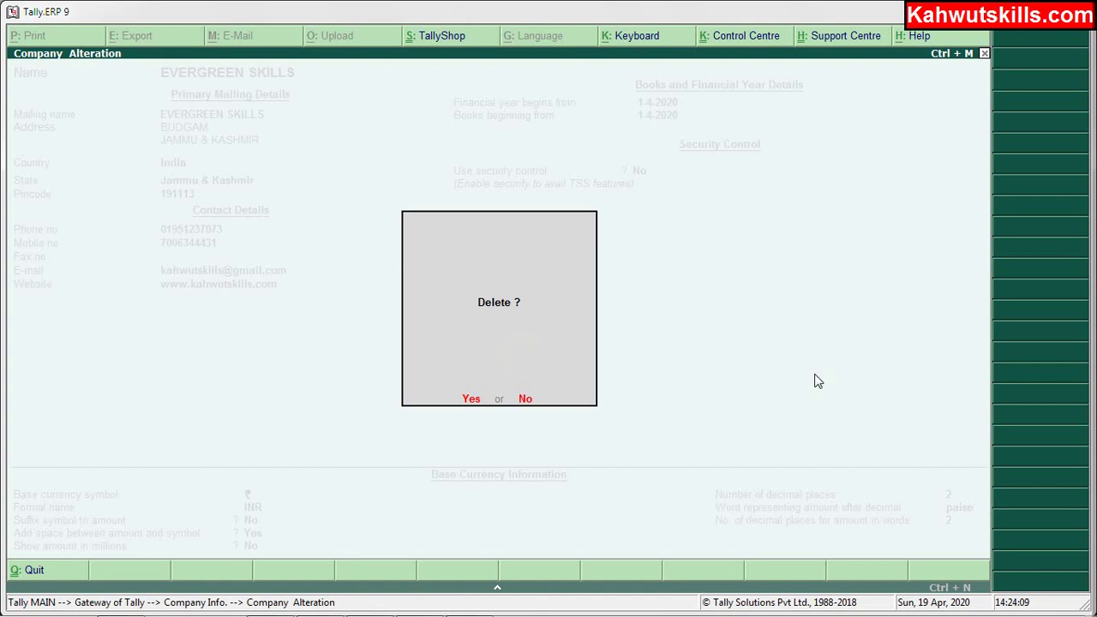
# Answer Yes to the first Delete? prompt for EVERGREEN SKILLS.
pyautogui.press('y')
pyautogui.moveTo(473, 604)
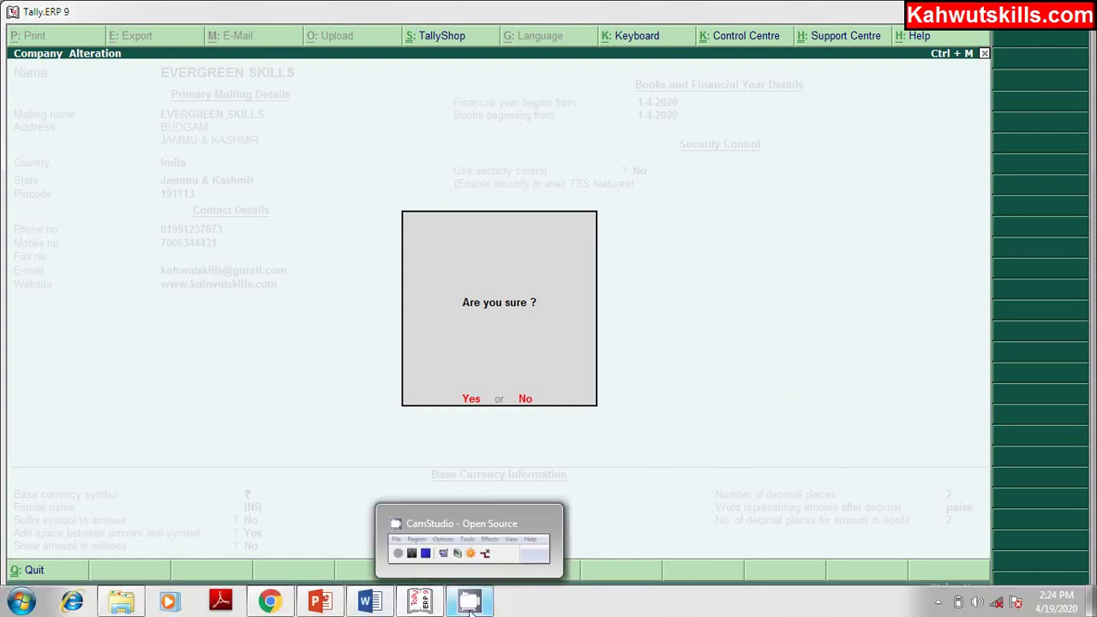
# Restore the CamStudio recorder window over Tally.ERP 9 from the Windows taskbar.
pyautogui.click(470, 604)
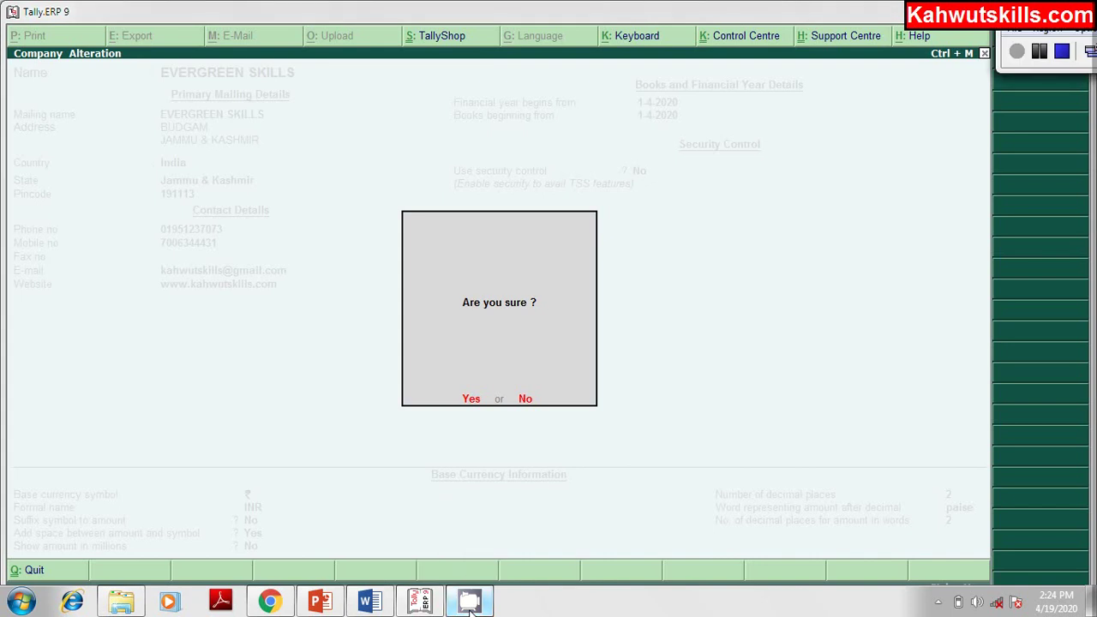